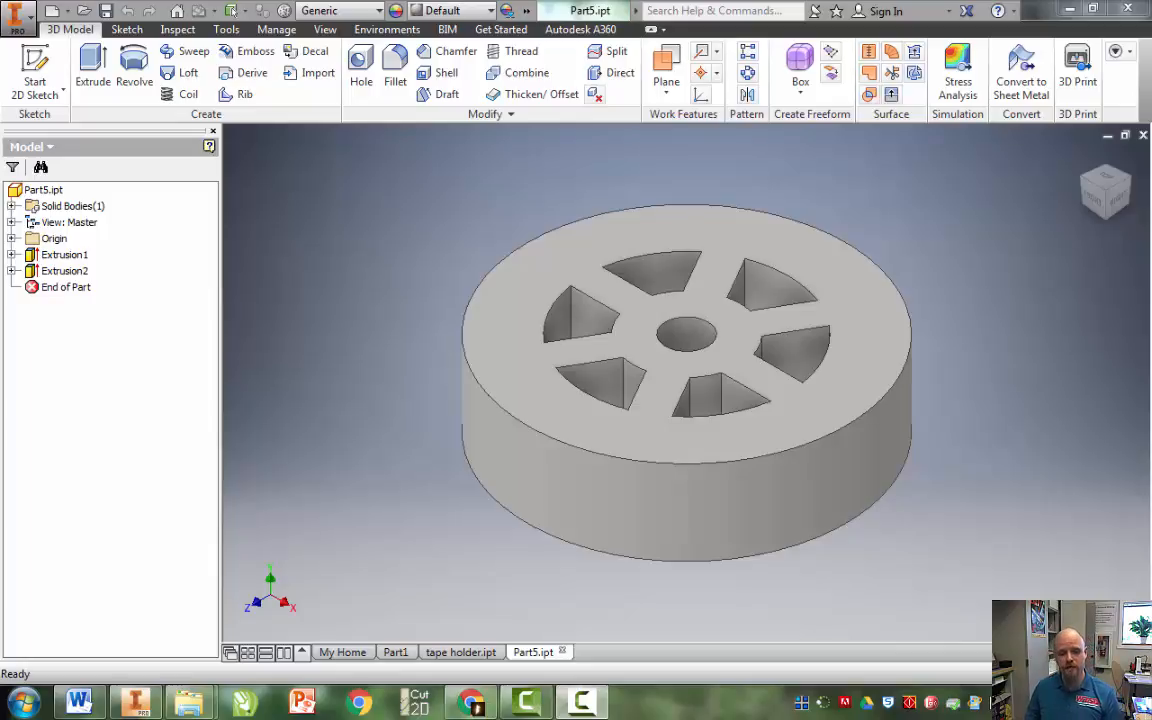
- Examine the spoked wheel part from several angles, including straight from the top, and return to the home view
{"action": "left_click", "coordinate": [814, 332]}
{"action": "key", "text": "F4"}
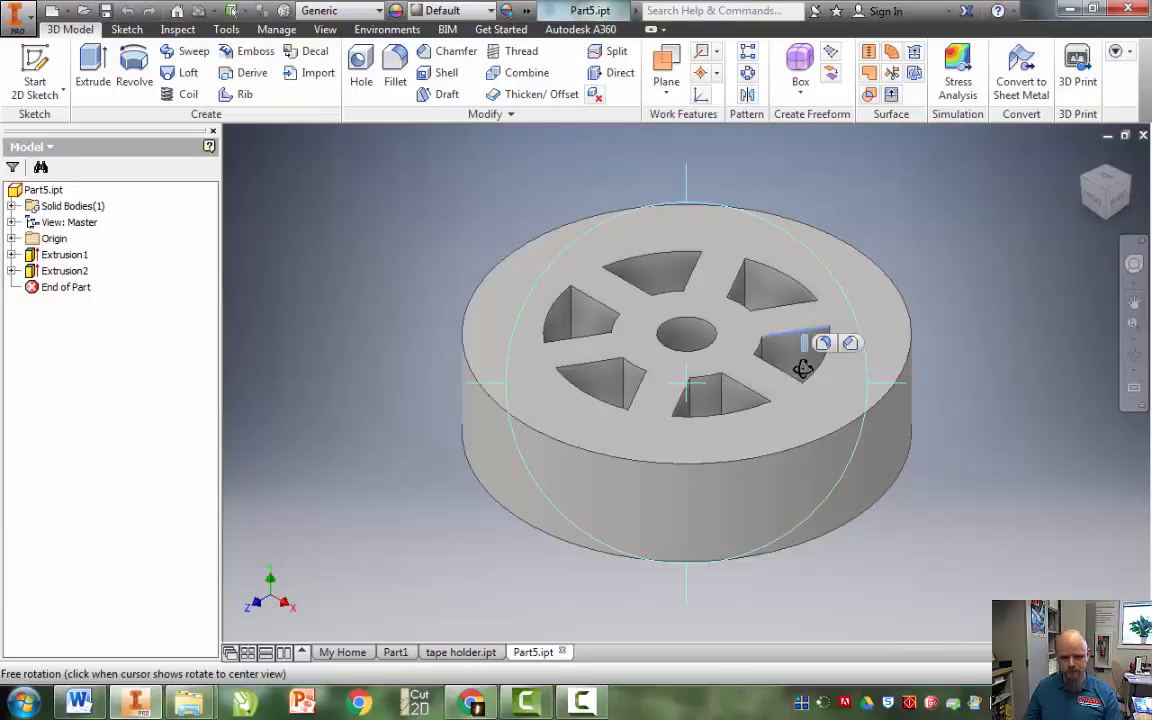
{"action": "left_click", "coordinate": [1016, 315]}
{"action": "left_click", "coordinate": [825, 409]}
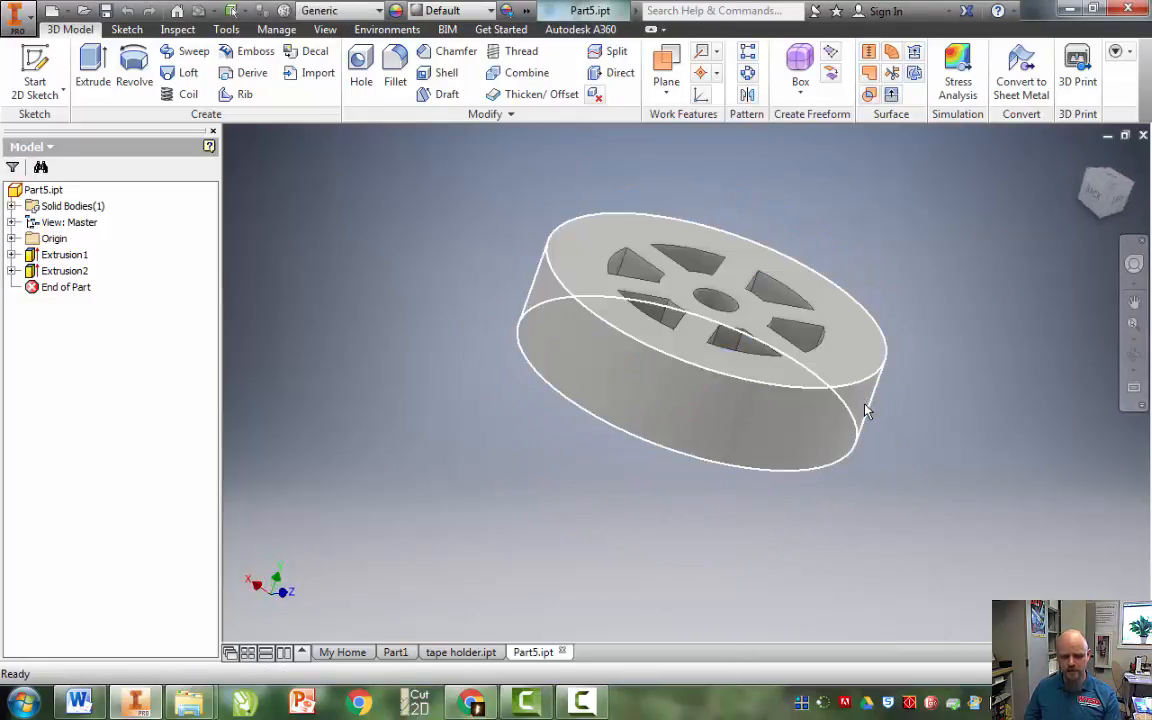
{"action": "key", "text": "F6"}
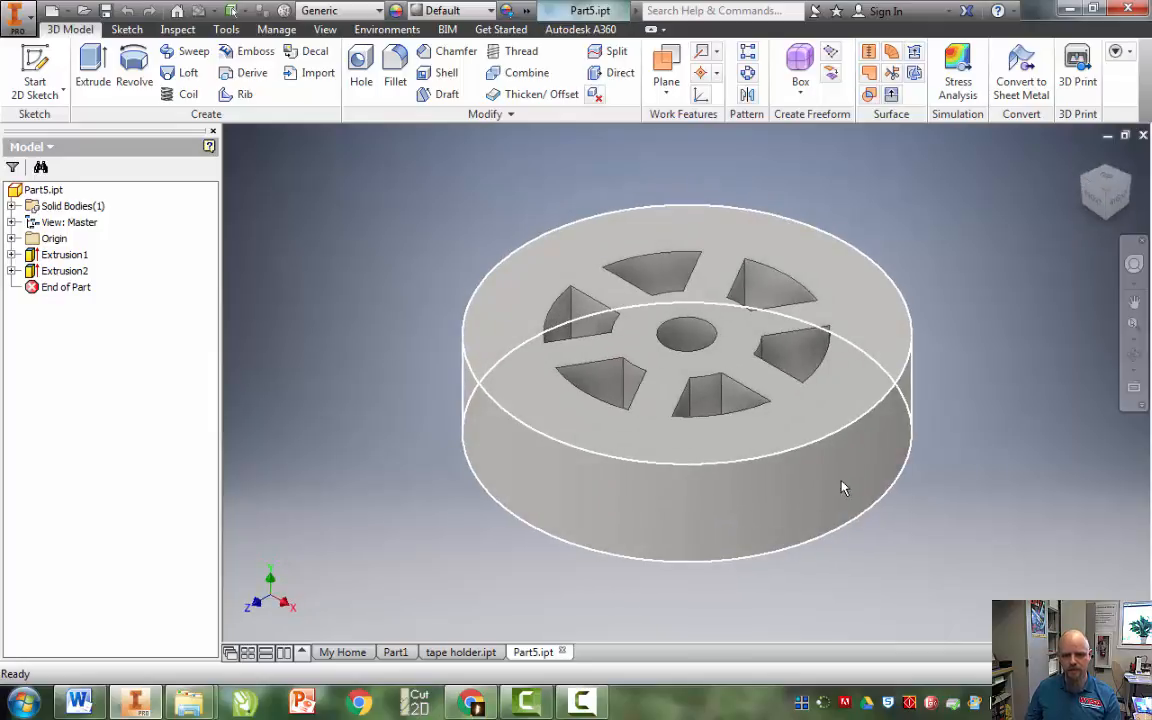
{"action": "middle_click_drag", "start_coordinate": [805, 468], "coordinate": [737, 405], "text": "shift"}
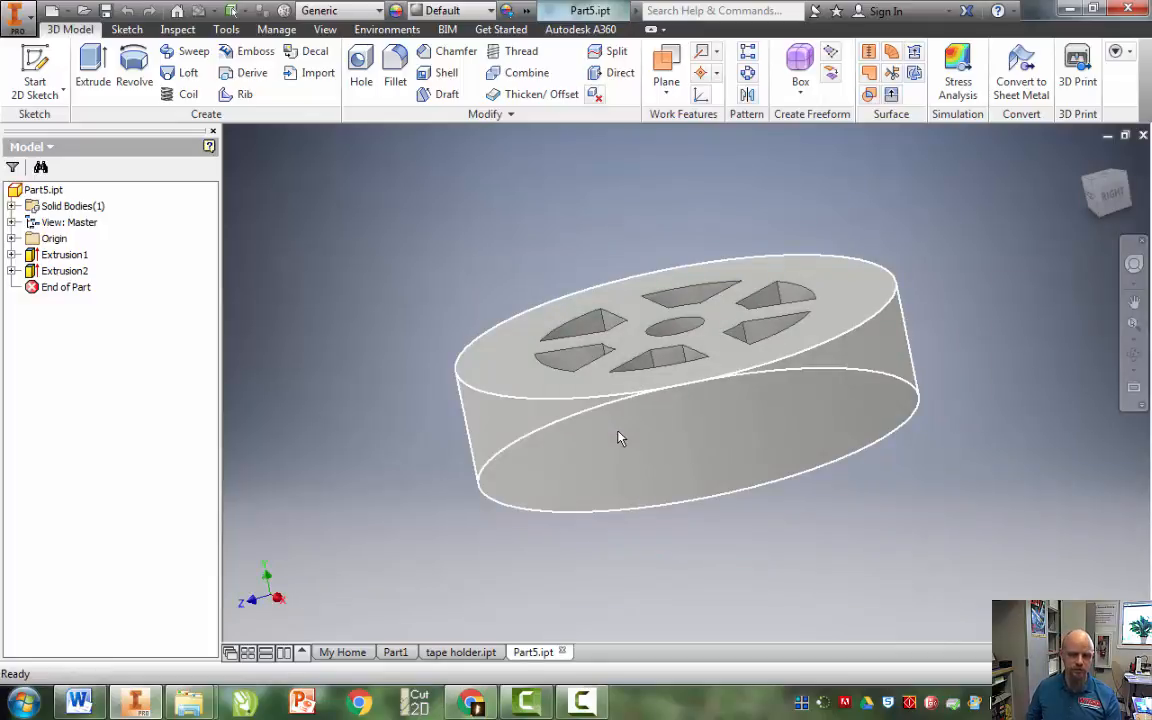
{"action": "key", "text": "F4"}
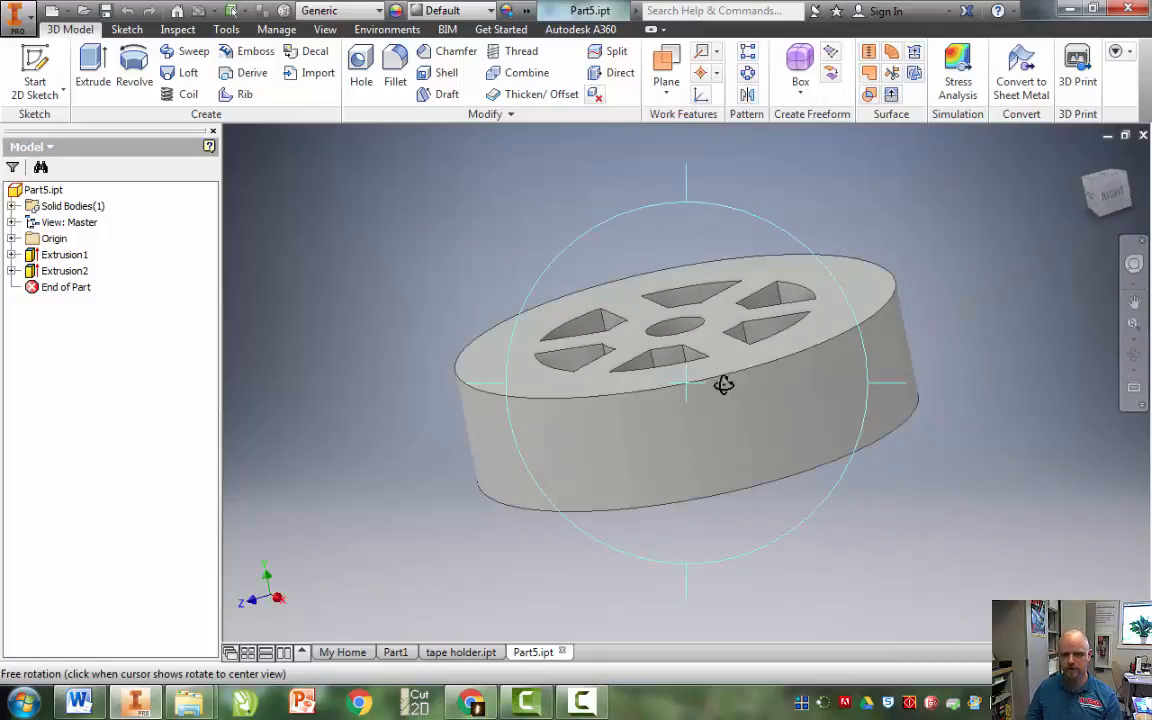
{"action": "left_click_drag", "start_coordinate": [723, 385], "coordinate": [1016, 332]}
{"action": "left_click", "coordinate": [1095, 206]}
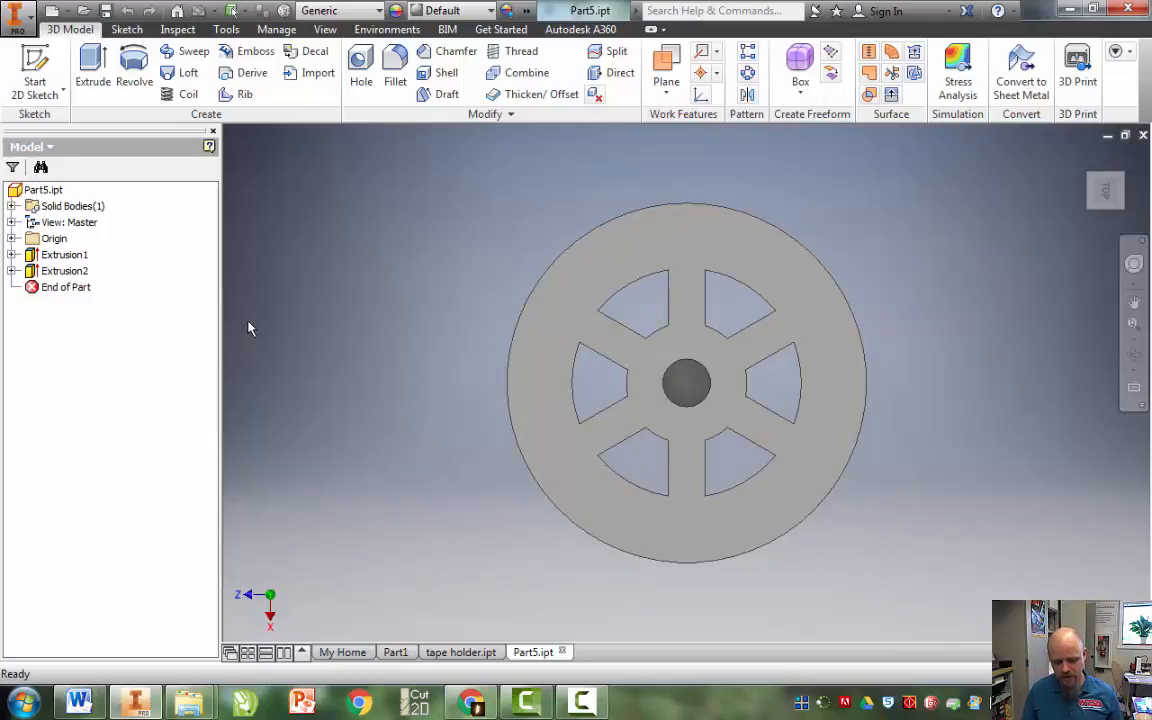
{"action": "key", "text": "F6"}
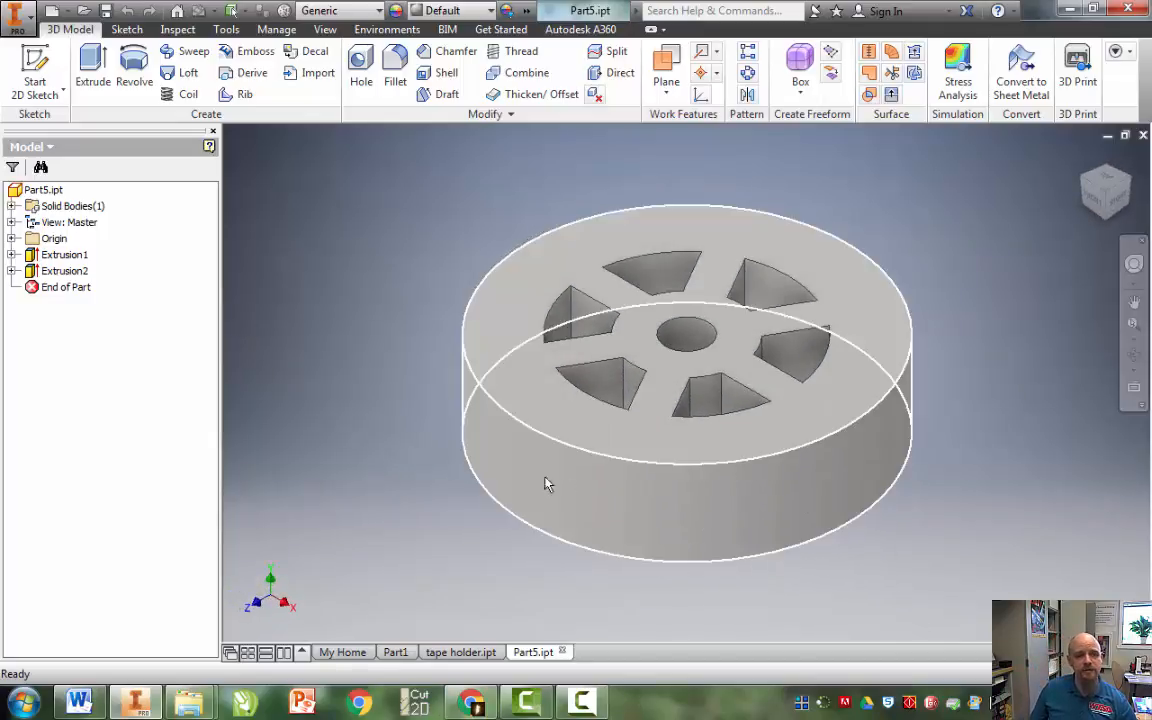
- Create a new drawing and delete the ANSI A title block and the default border from its sheet
{"action": "left_click", "coordinate": [67, 11]}
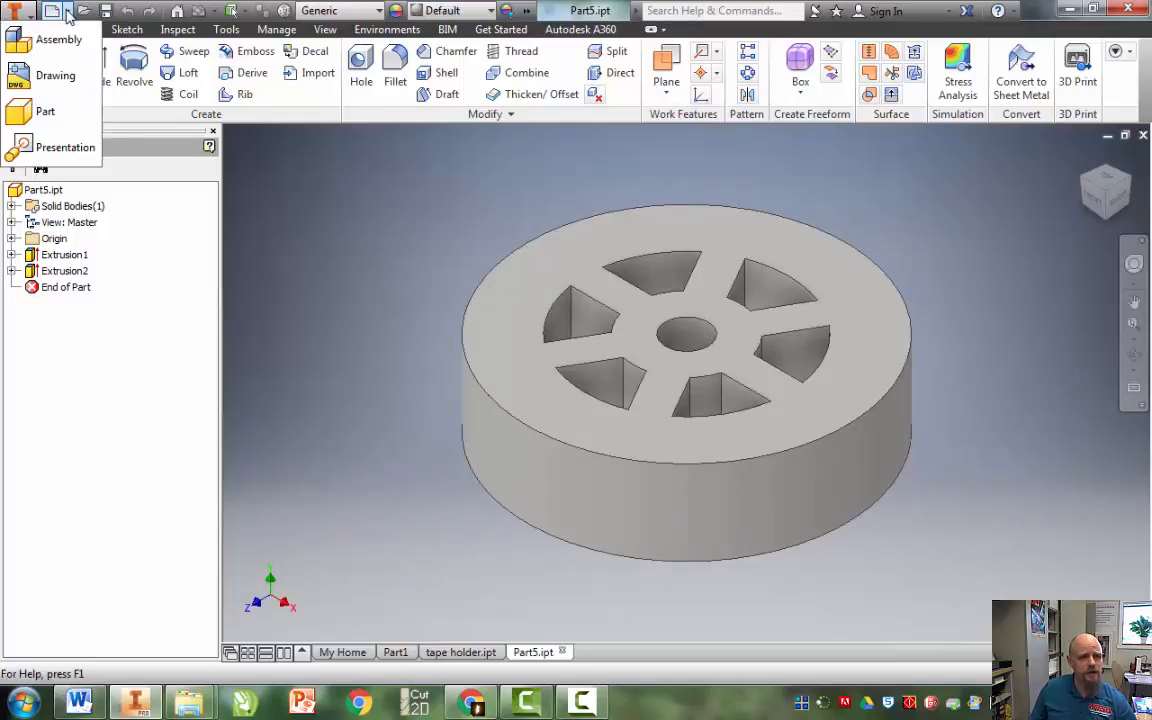
{"action": "left_click", "coordinate": [52, 76]}
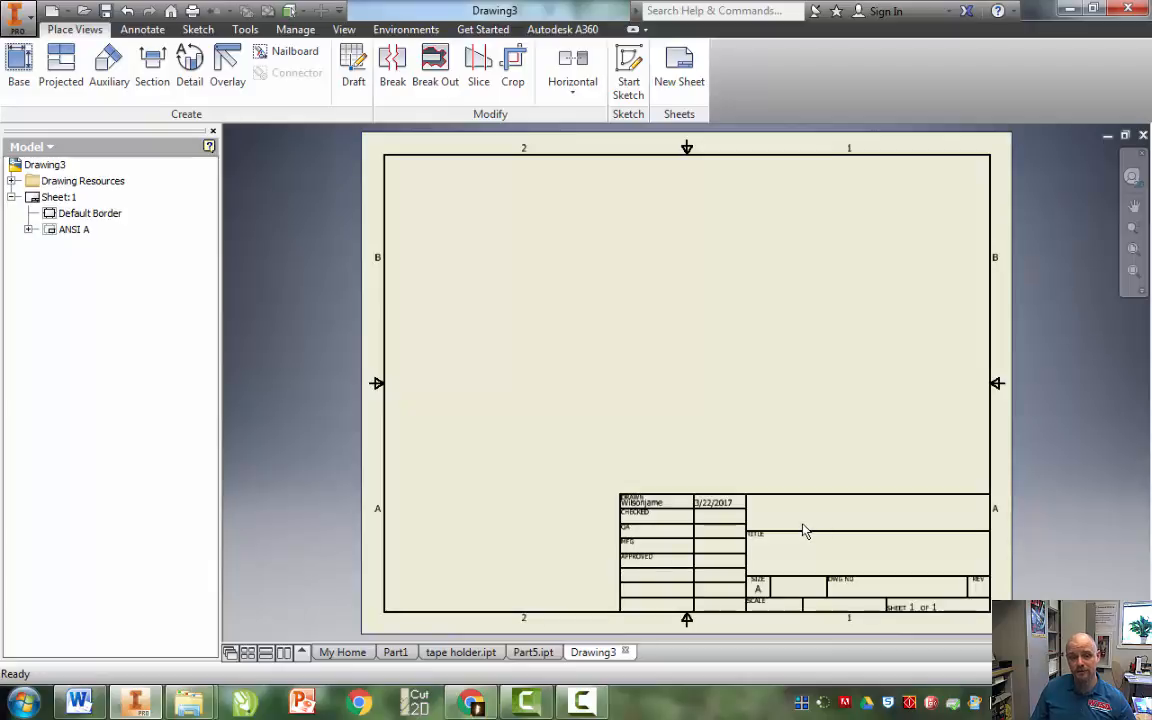
{"action": "right_click", "coordinate": [67, 232]}
{"action": "left_click", "coordinate": [88, 252]}
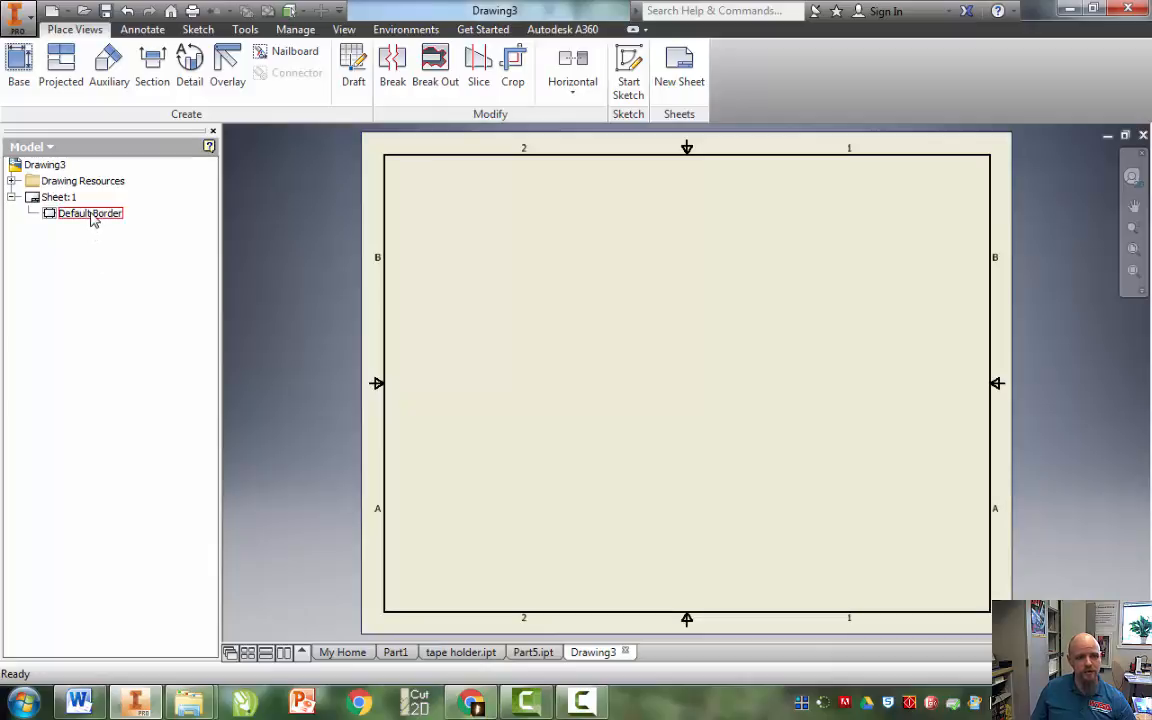
{"action": "right_click", "coordinate": [90, 218]}
{"action": "left_click", "coordinate": [101, 237]}
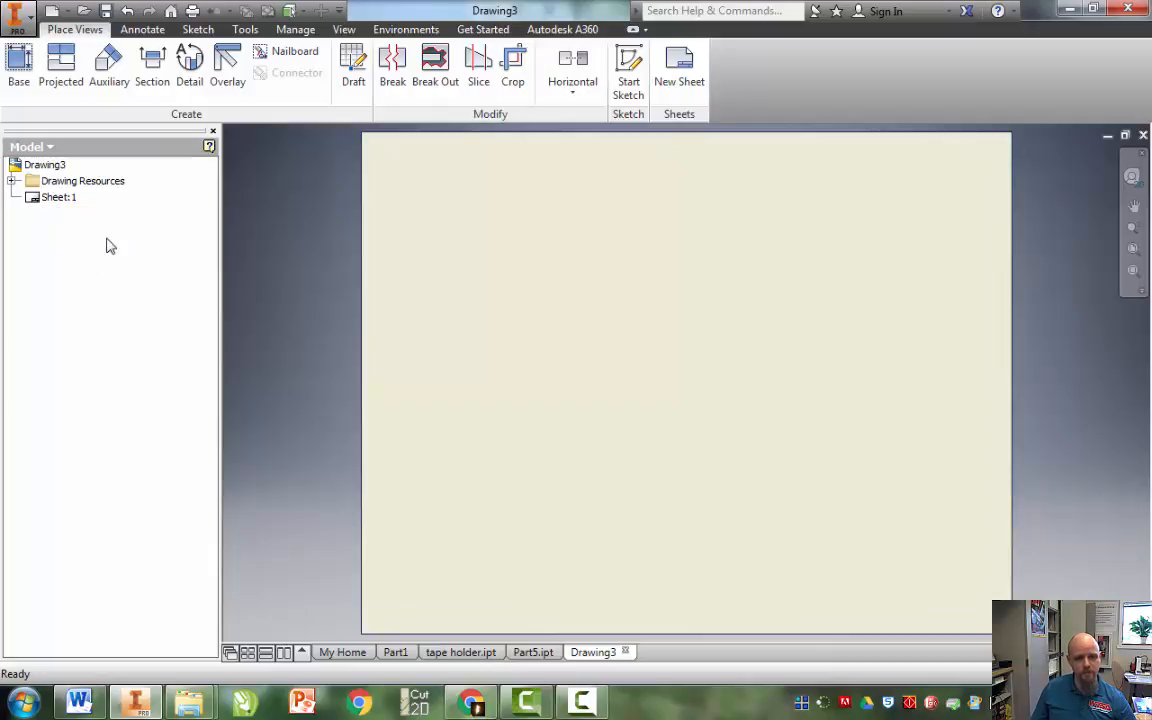
- Change the sheet to a custom size in inches, 18 high and 32 wide
{"action": "right_click", "coordinate": [38, 201]}
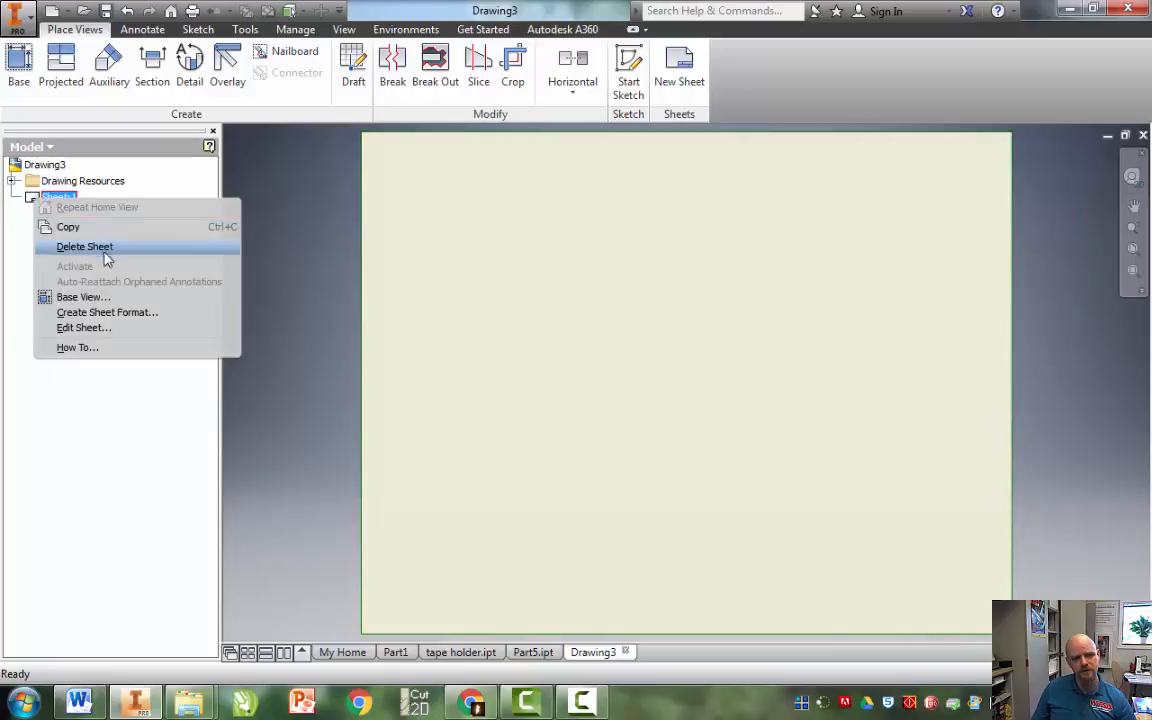
{"action": "left_click", "coordinate": [121, 329]}
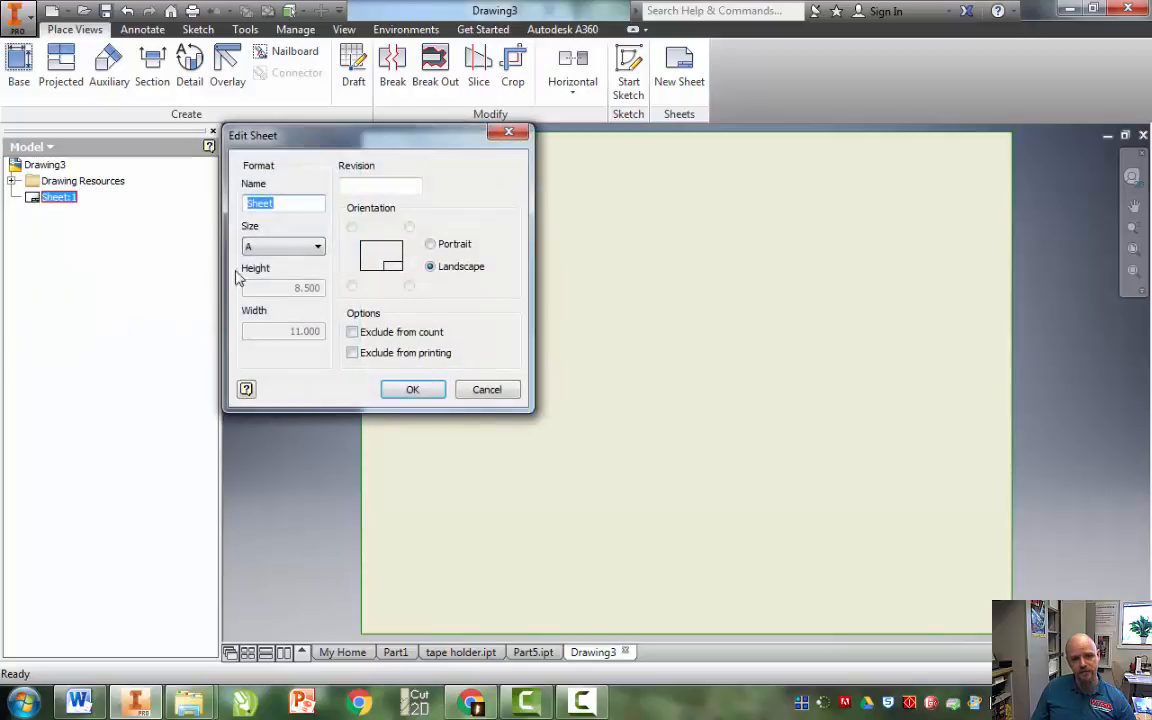
{"action": "left_click", "coordinate": [316, 246]}
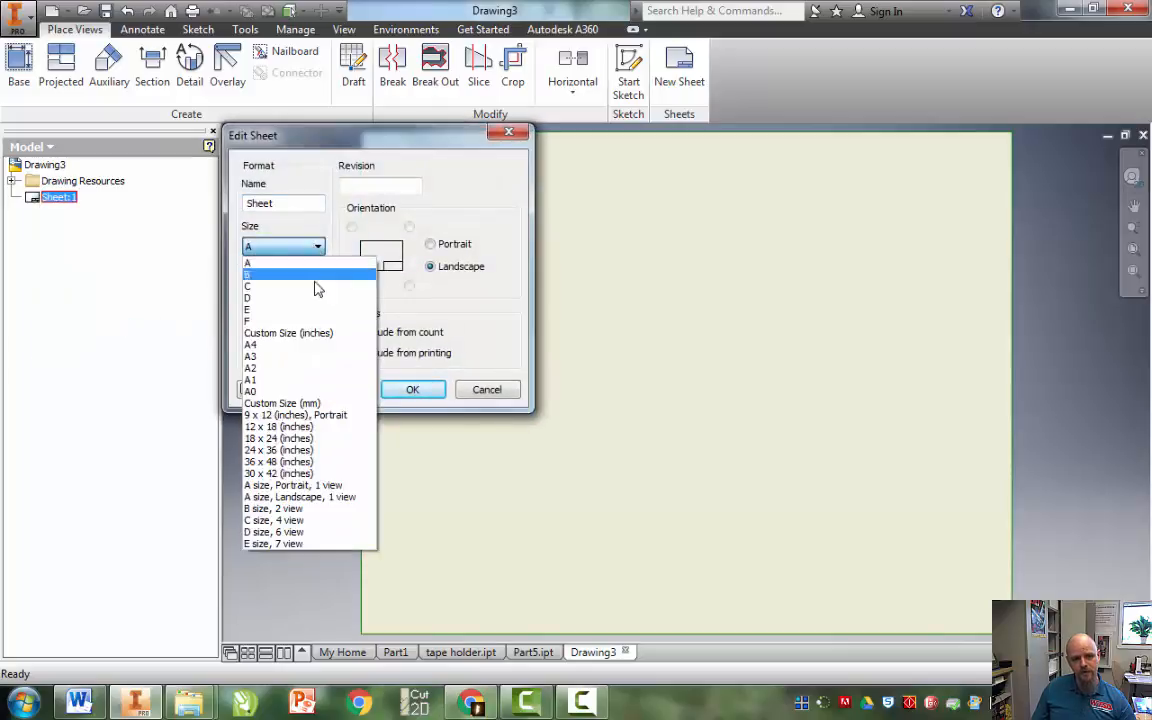
{"action": "left_click", "coordinate": [318, 333]}
{"action": "double_click", "coordinate": [287, 290]}
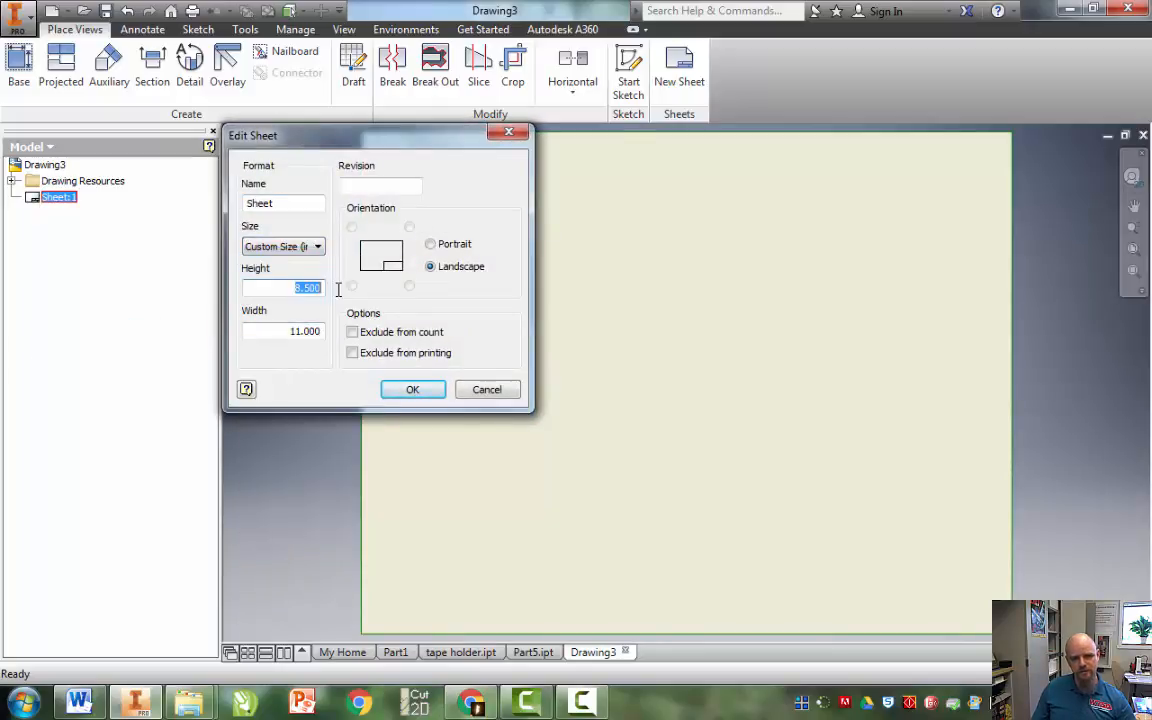
{"action": "type", "text": "18"}
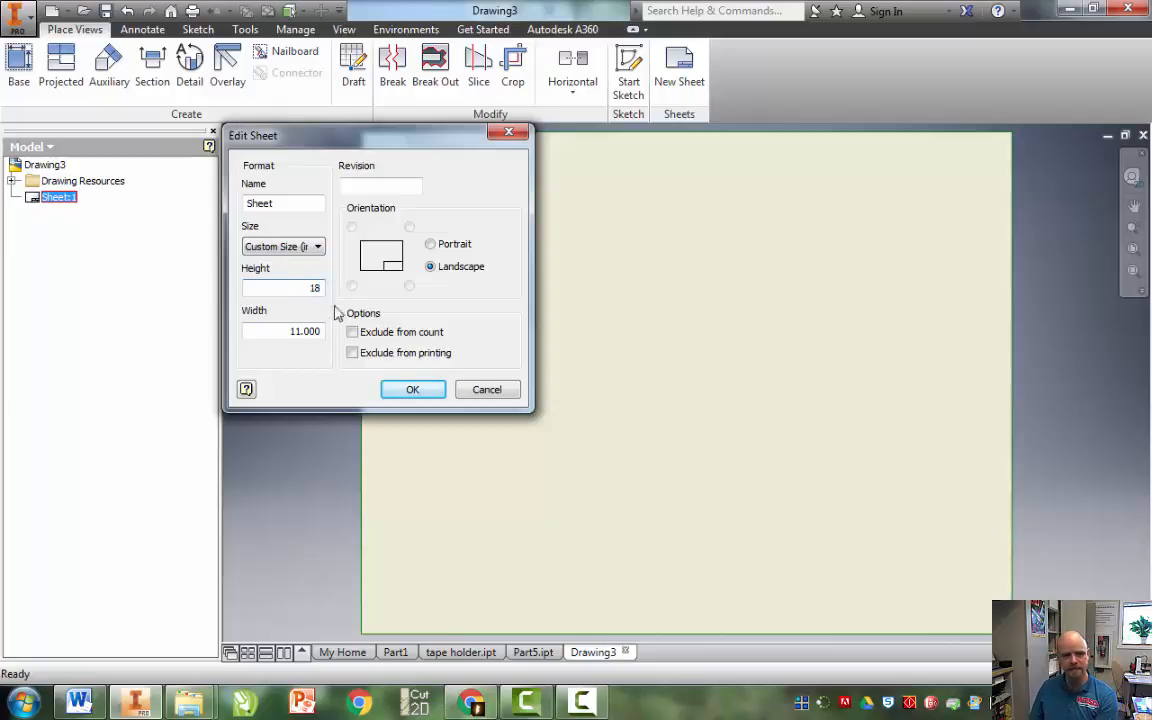
{"action": "double_click", "coordinate": [282, 330]}
{"action": "type", "text": "10"}
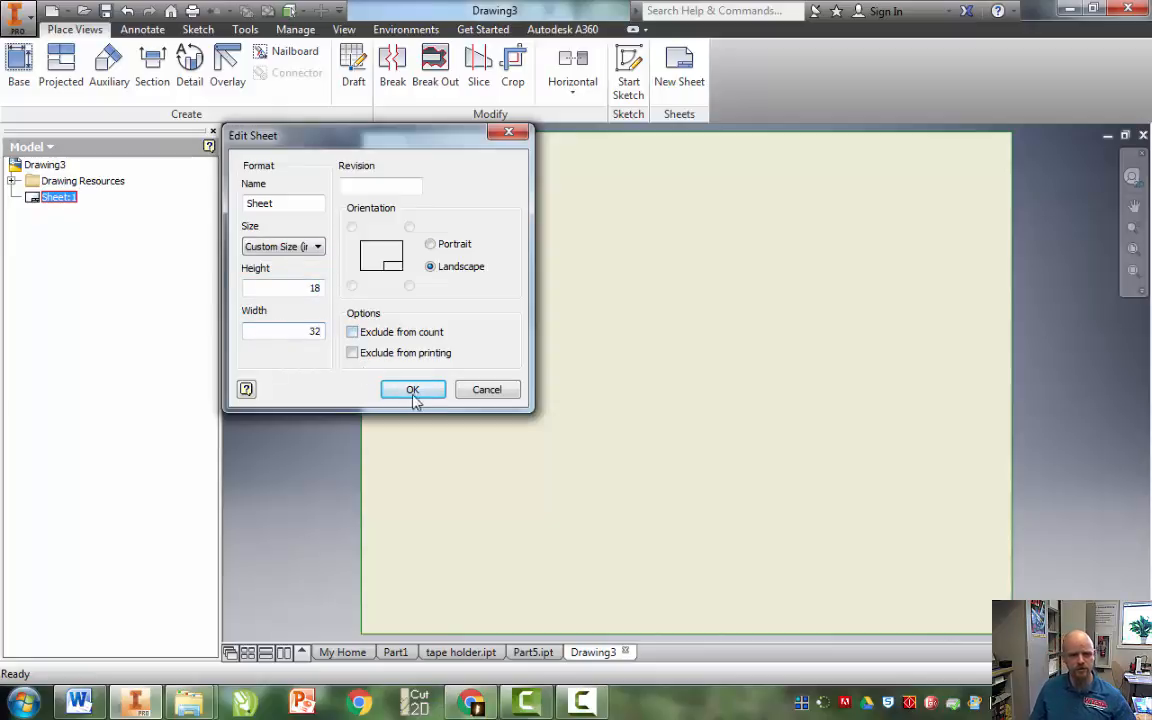
{"action": "left_click", "coordinate": [412, 389]}
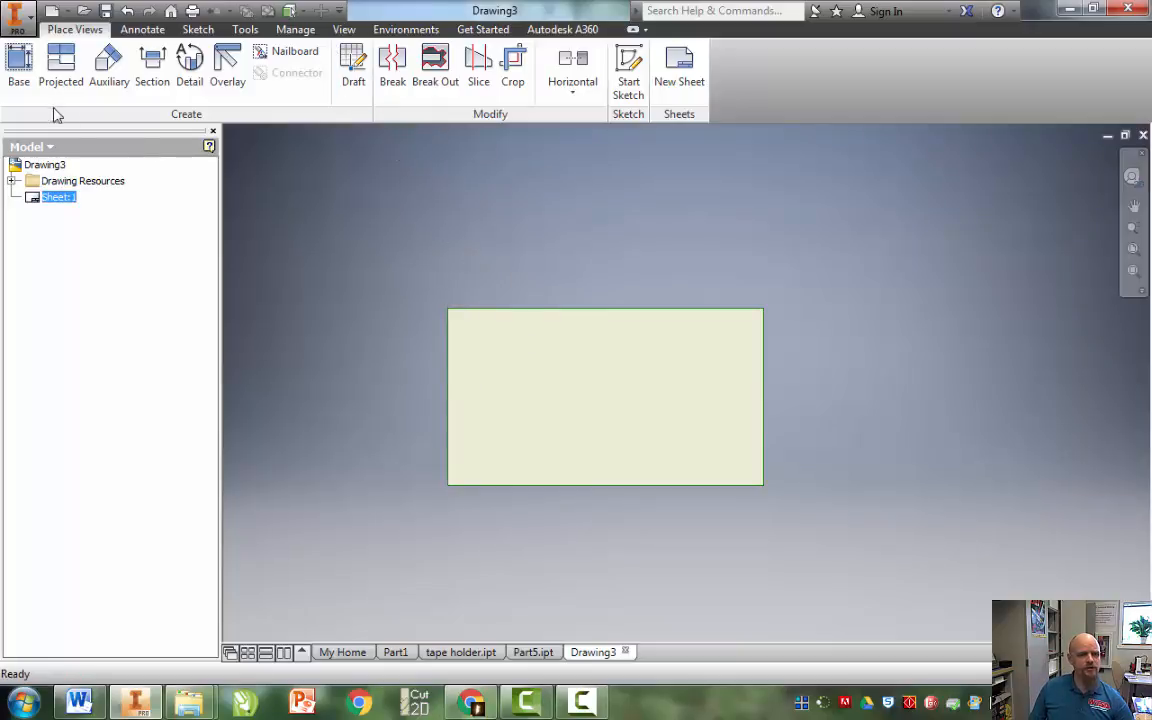
- Place a base view of the wheel in top orientation near the sheet's upper-left corner at scale 1
{"action": "left_click", "coordinate": [20, 66]}
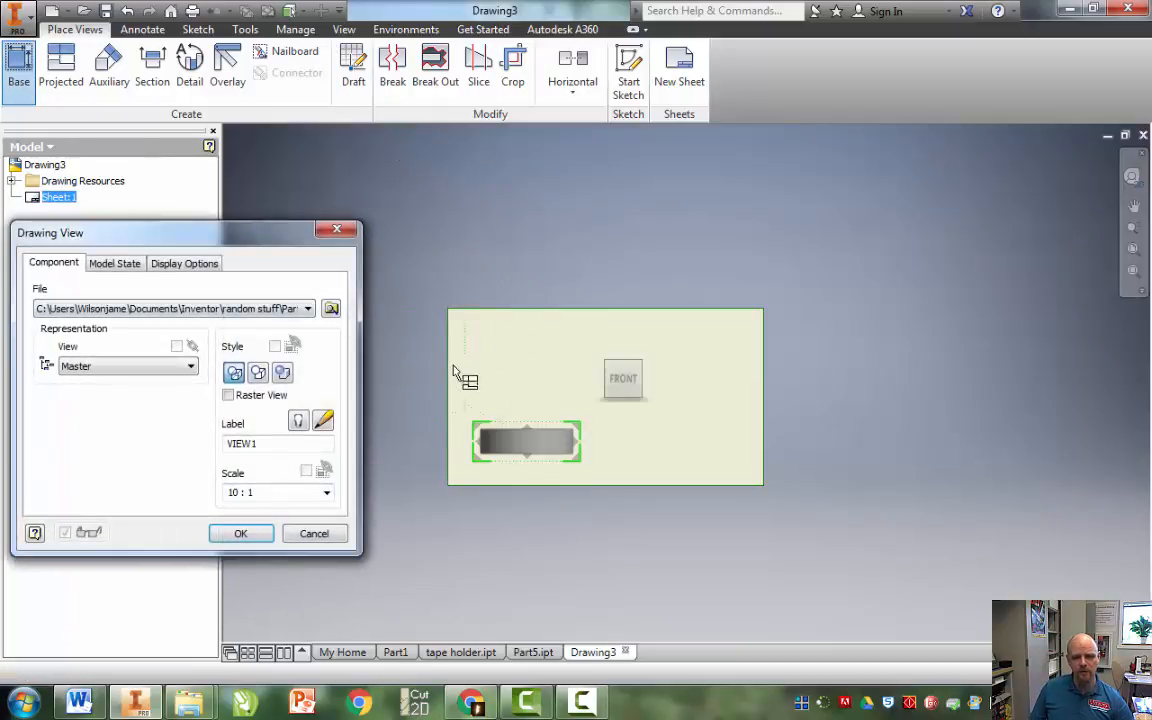
{"action": "left_click", "coordinate": [623, 353]}
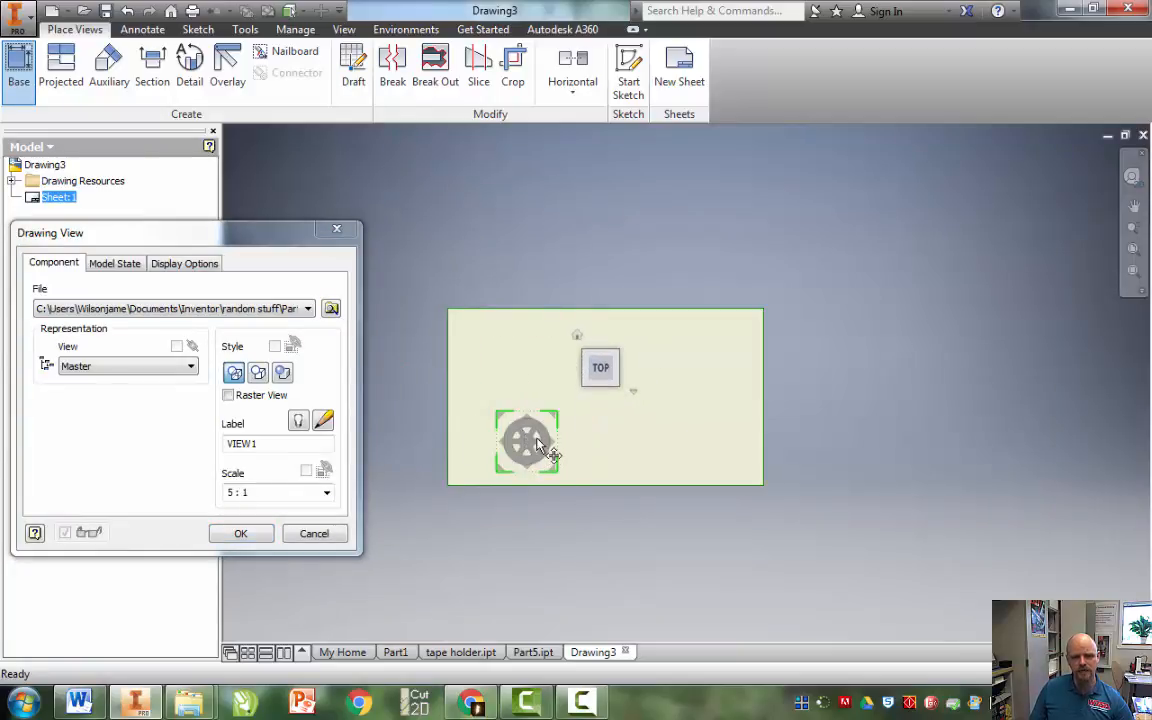
{"action": "left_click", "coordinate": [504, 358]}
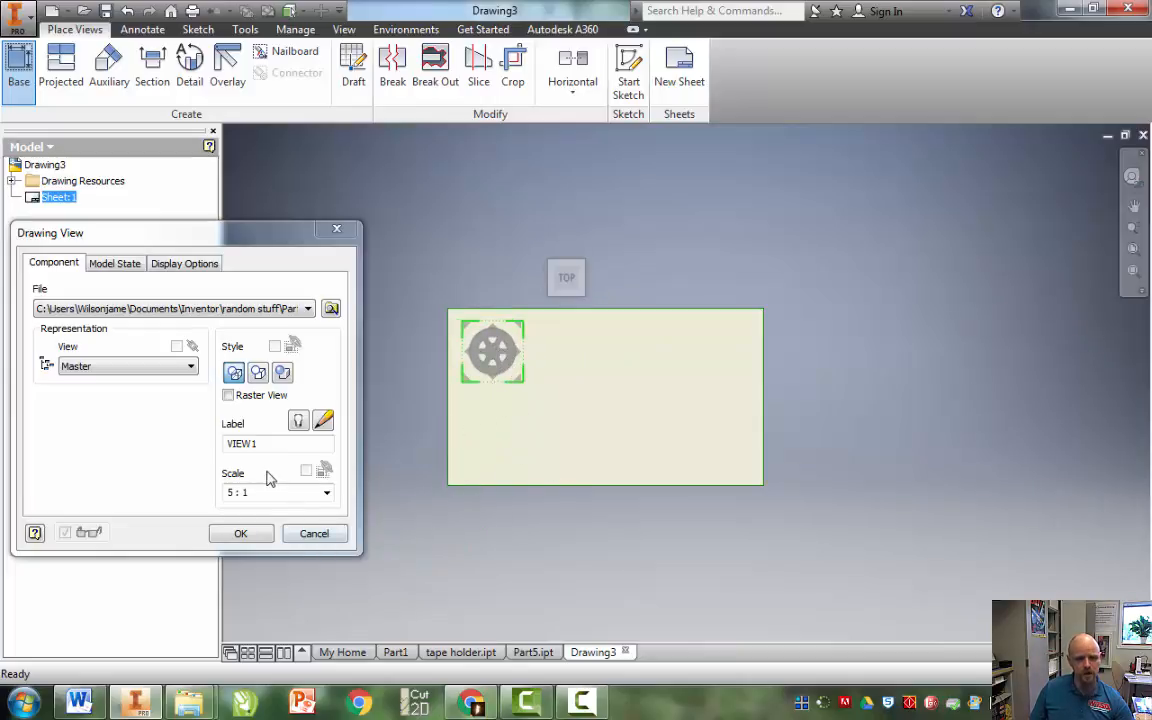
{"action": "left_click_drag", "start_coordinate": [270, 488], "coordinate": [228, 490]}
{"action": "type", "text": "1"}
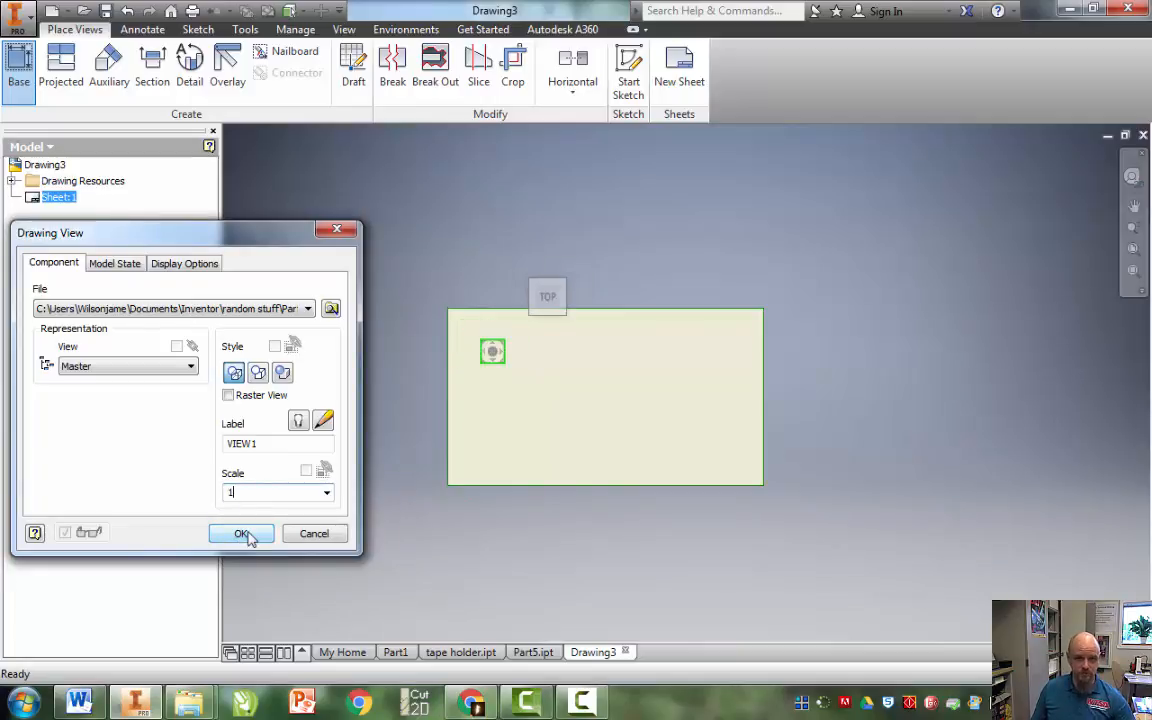
{"action": "left_click", "coordinate": [242, 534]}
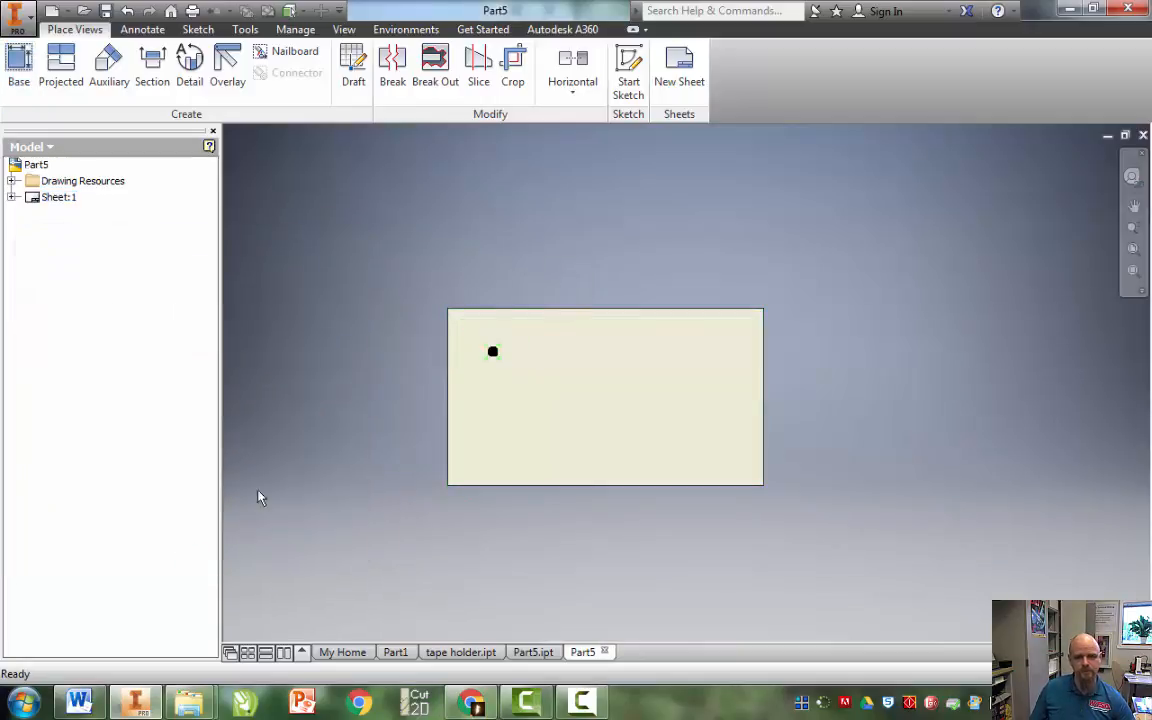
- Move the wheel view tight into the upper-left corner of the sheet
{"action": "scroll", "coordinate": [485, 372], "scroll_direction": "up", "scroll_amount": 4}
{"action": "scroll", "coordinate": [489, 363], "scroll_direction": "down", "scroll_amount": 10}
{"action": "scroll", "coordinate": [635, 416], "scroll_direction": "up", "scroll_amount": 2}
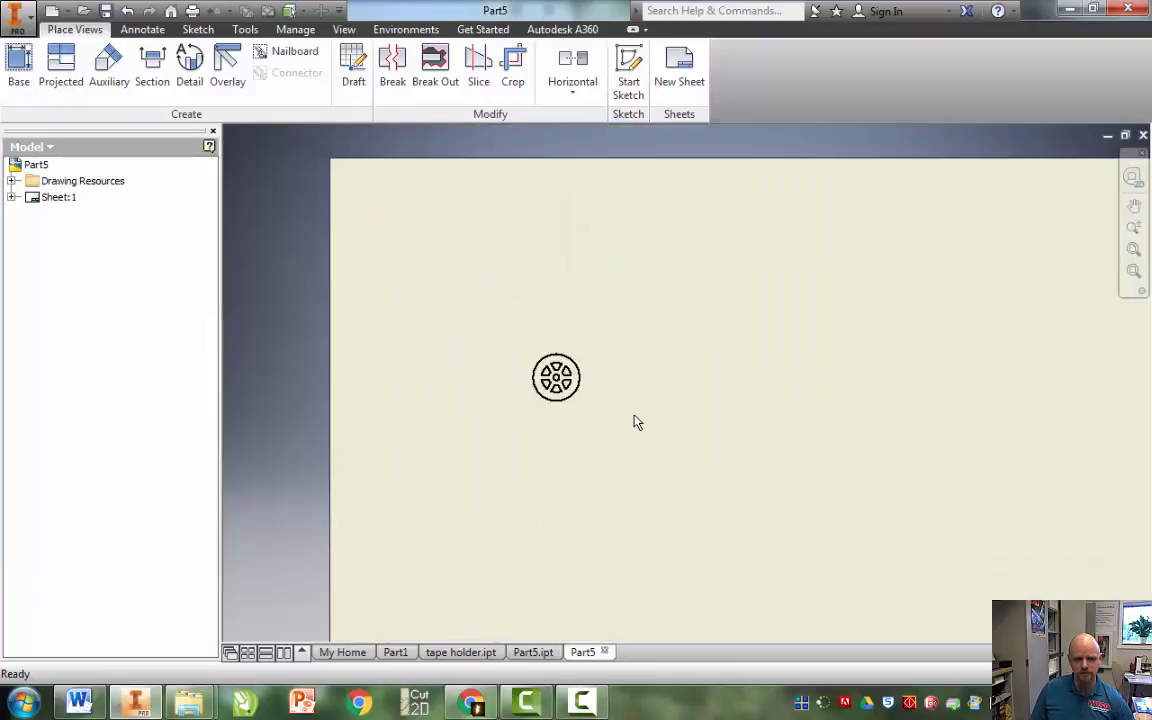
{"action": "left_click_drag", "start_coordinate": [595, 398], "coordinate": [405, 222]}
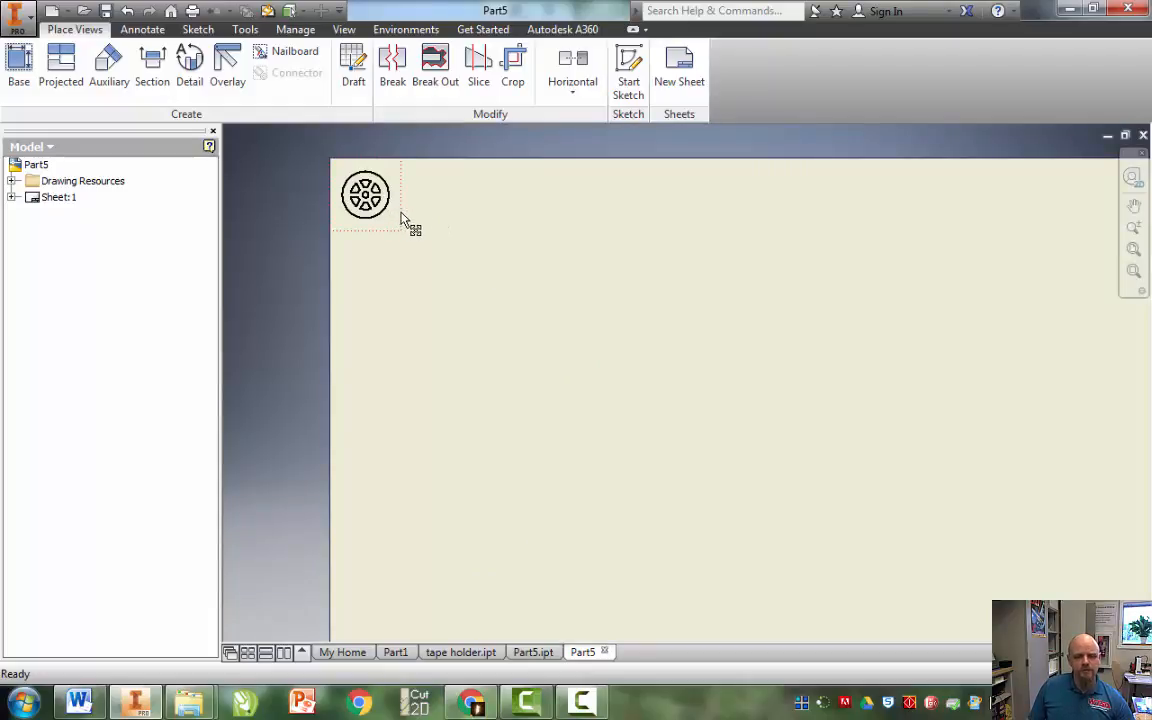
- Copy the wheel view, paste a duplicate and place it directly to the right of the original
{"action": "right_click", "coordinate": [395, 218]}
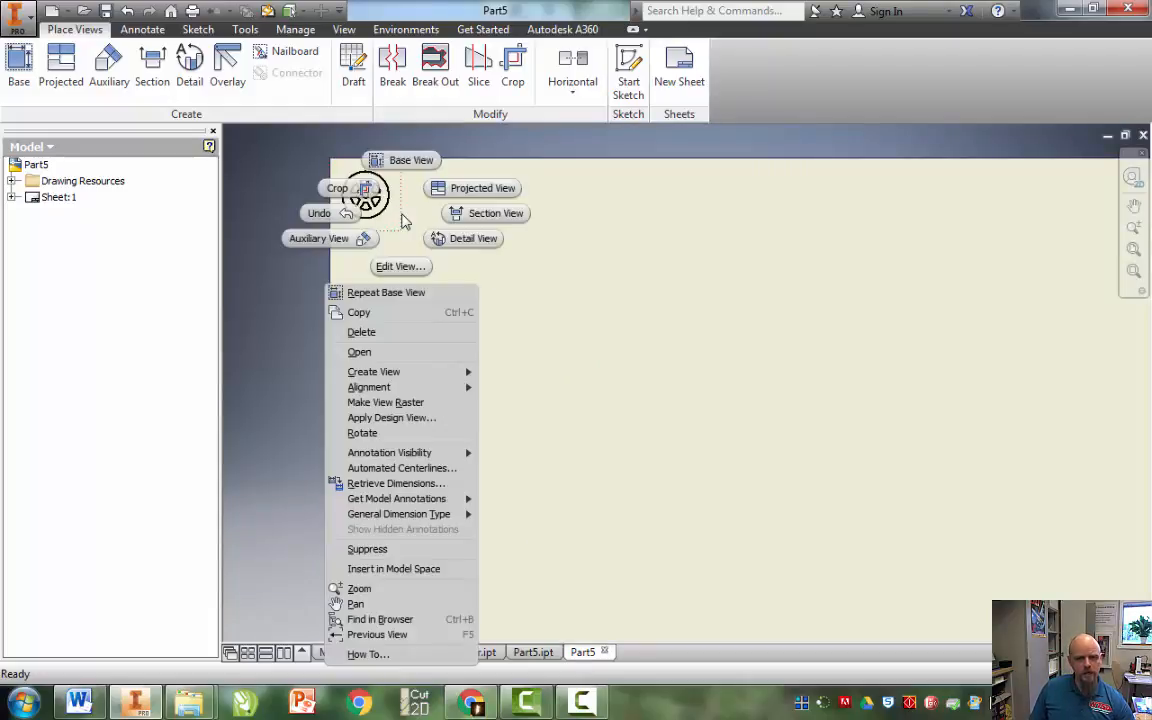
{"action": "left_click", "coordinate": [392, 312]}
{"action": "right_click", "coordinate": [405, 236]}
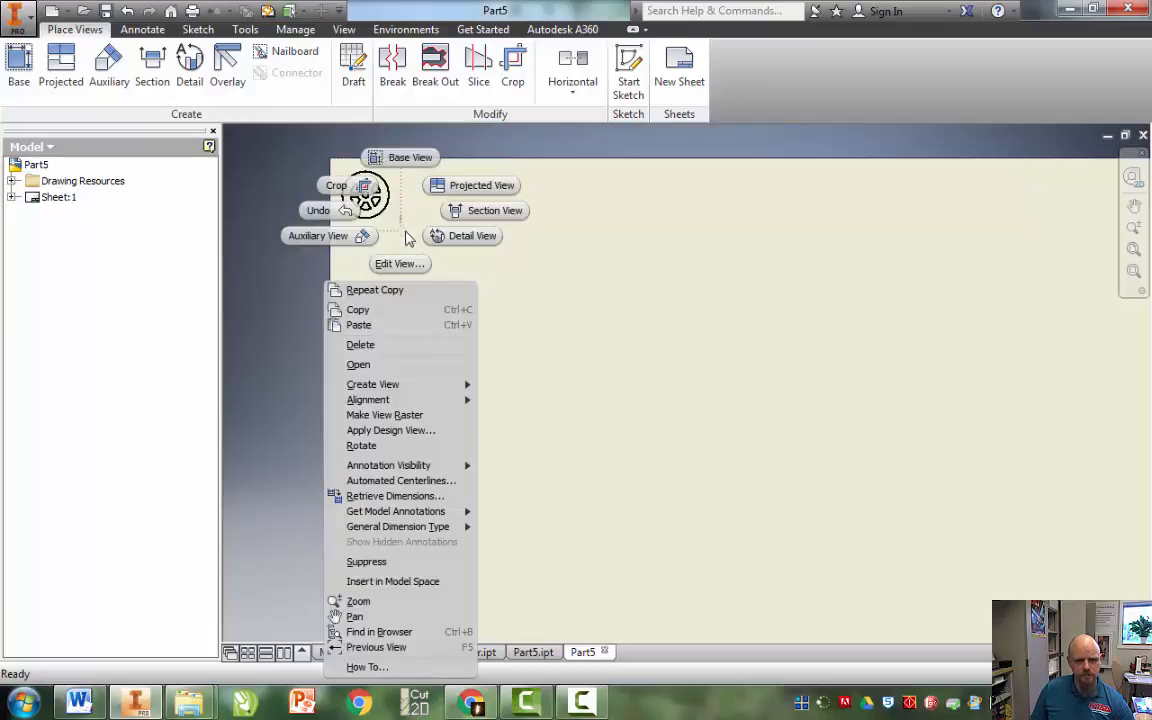
{"action": "left_click", "coordinate": [424, 327]}
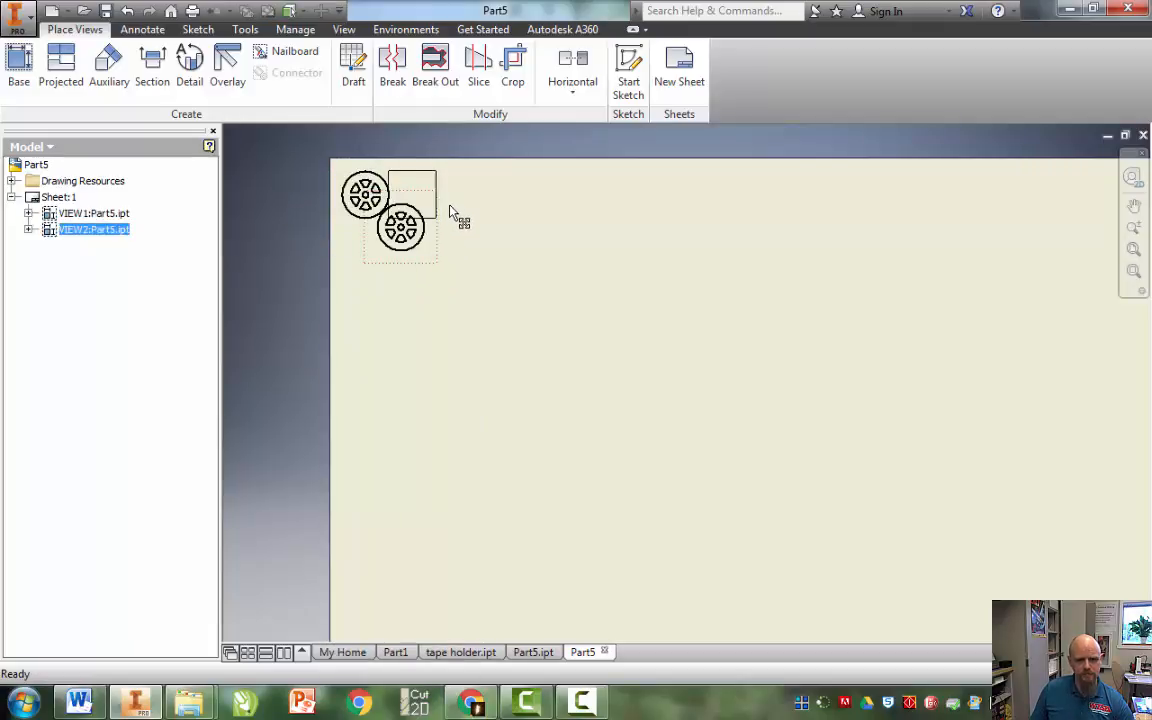
{"action": "left_click", "coordinate": [455, 218]}
- Paste two more wheel views, placing one below the first wheel and the other apart on the right
{"action": "right_click", "coordinate": [460, 224]}
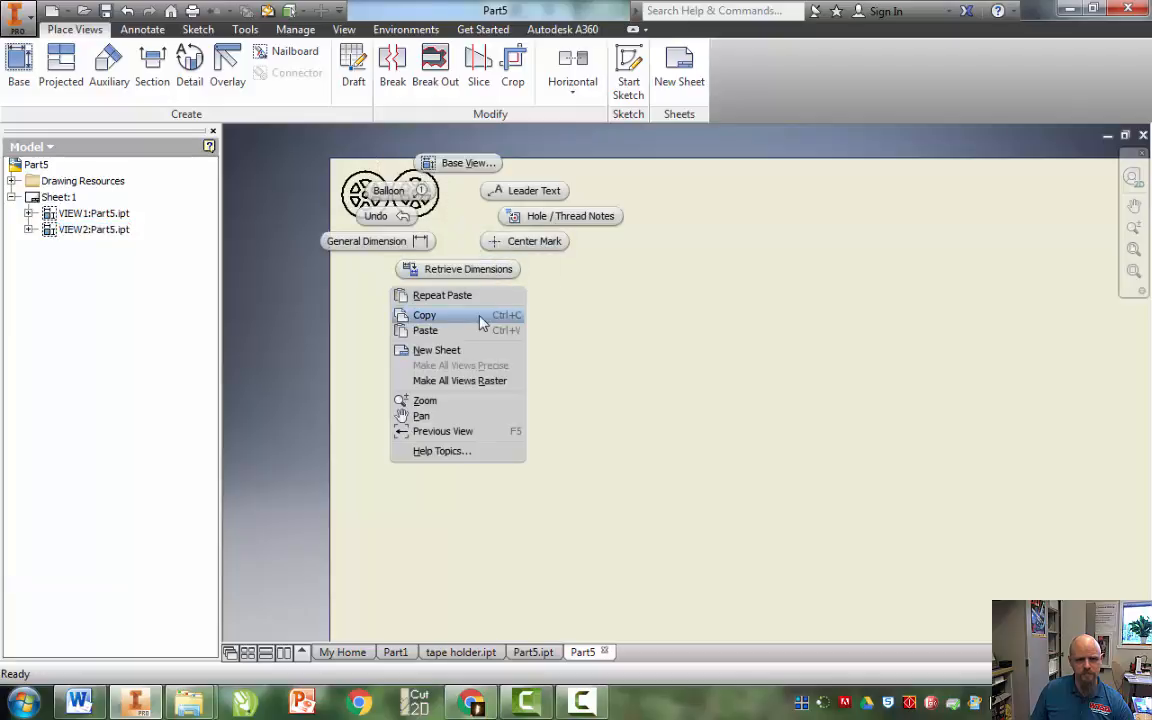
{"action": "left_click", "coordinate": [480, 331]}
{"action": "left_click_drag", "start_coordinate": [496, 257], "coordinate": [404, 288]}
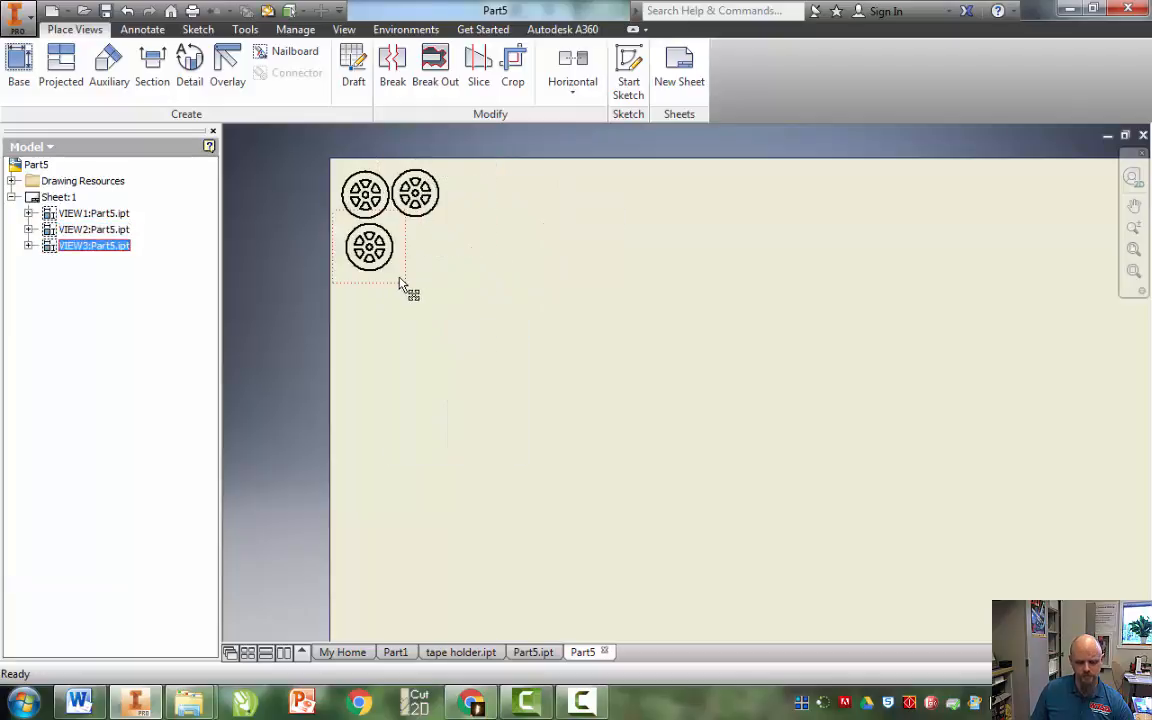
{"action": "key", "text": "ctrl+v"}
{"action": "left_click_drag", "start_coordinate": [470, 265], "coordinate": [543, 279]}
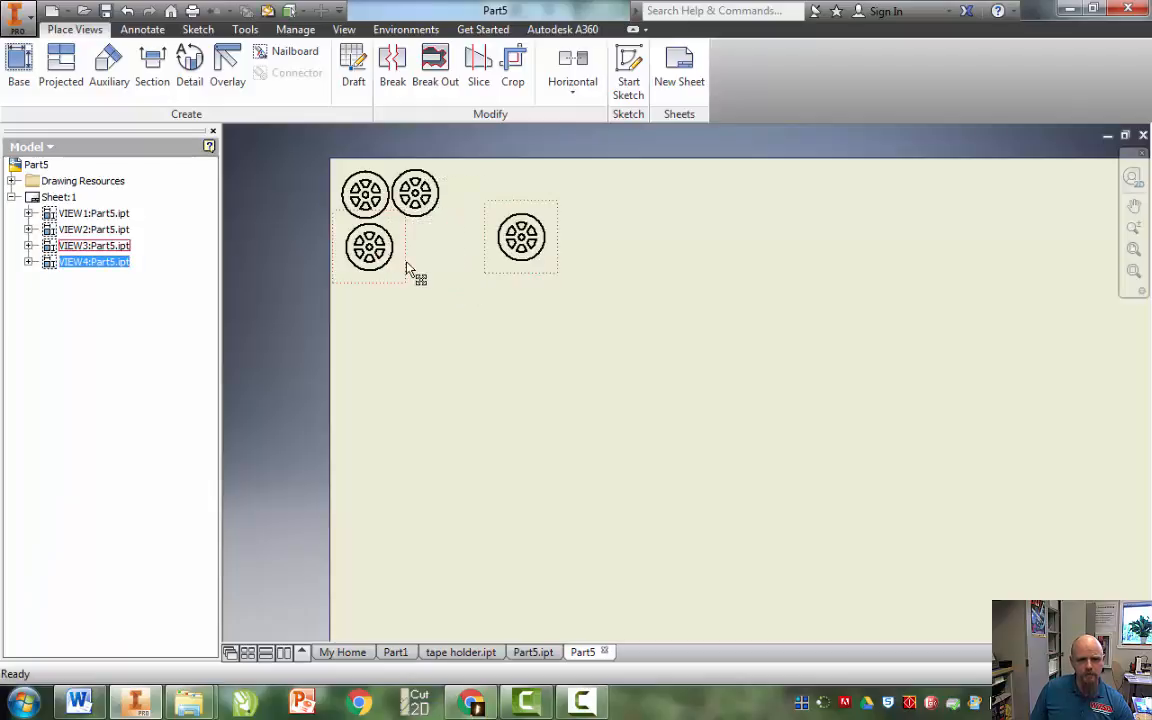
- Nest the third wheel view closely beneath and between the two upper wheels
{"action": "left_click", "coordinate": [411, 272]}
{"action": "left_click_drag", "start_coordinate": [428, 262], "coordinate": [430, 262]}
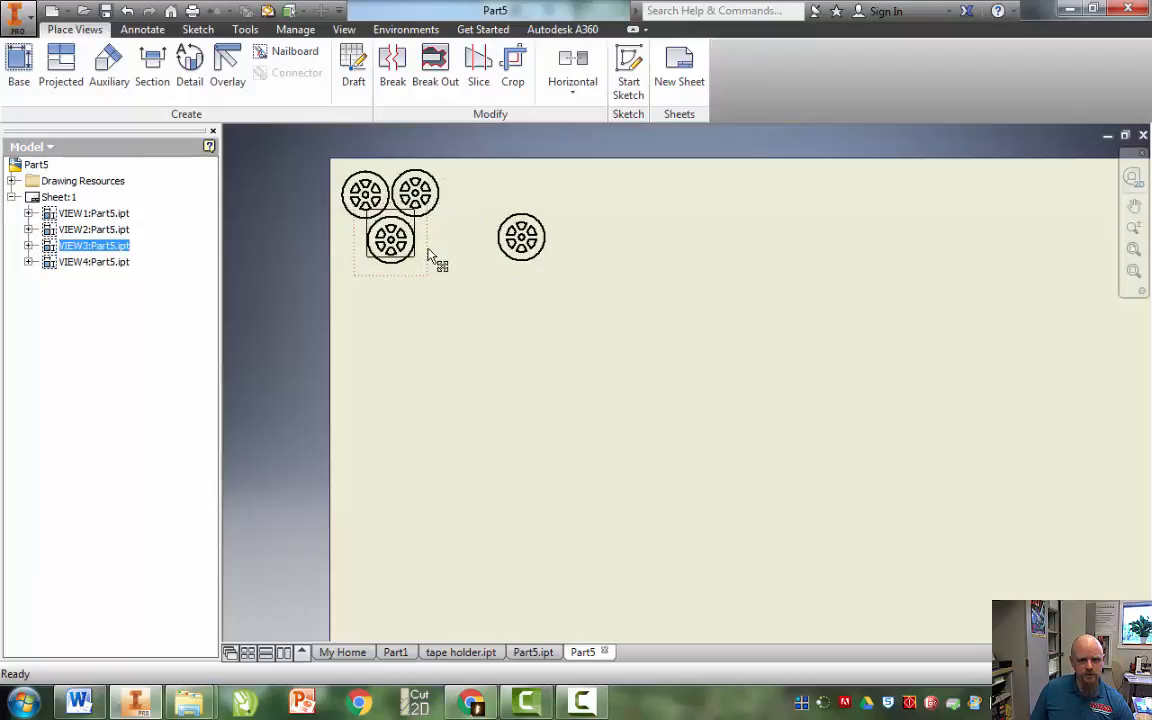
{"action": "scroll", "coordinate": [386, 219], "scroll_direction": "down", "scroll_amount": 2}
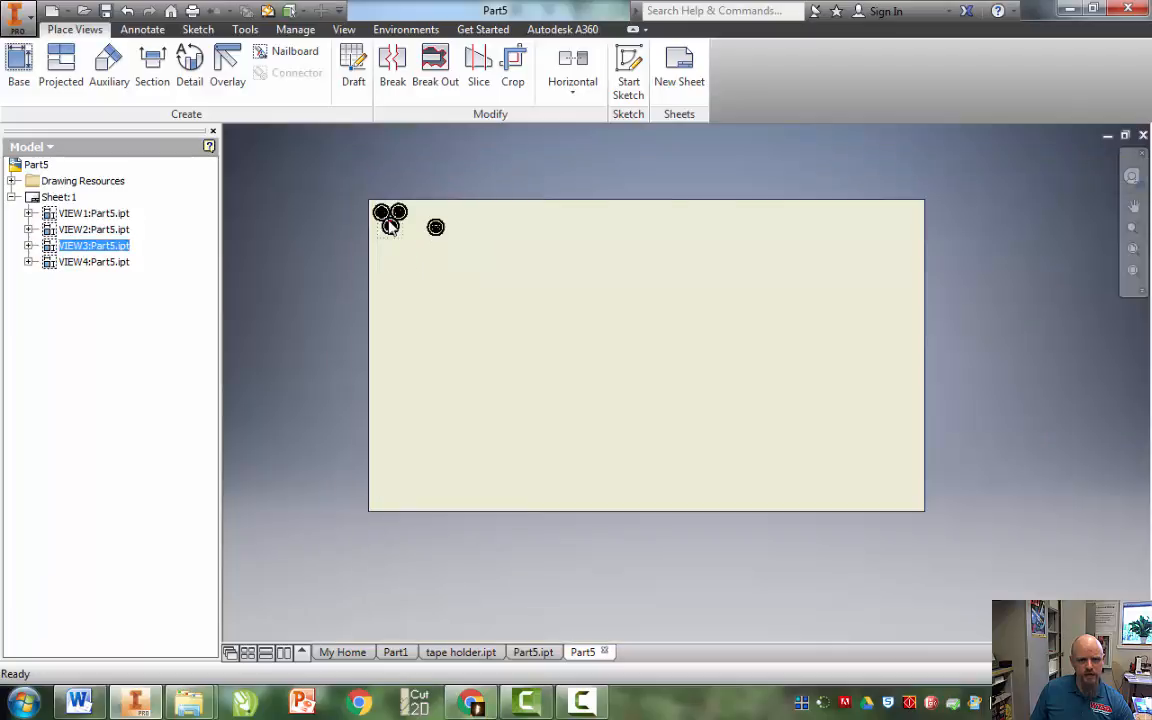
{"action": "scroll", "coordinate": [391, 222], "scroll_direction": "up", "scroll_amount": 5}
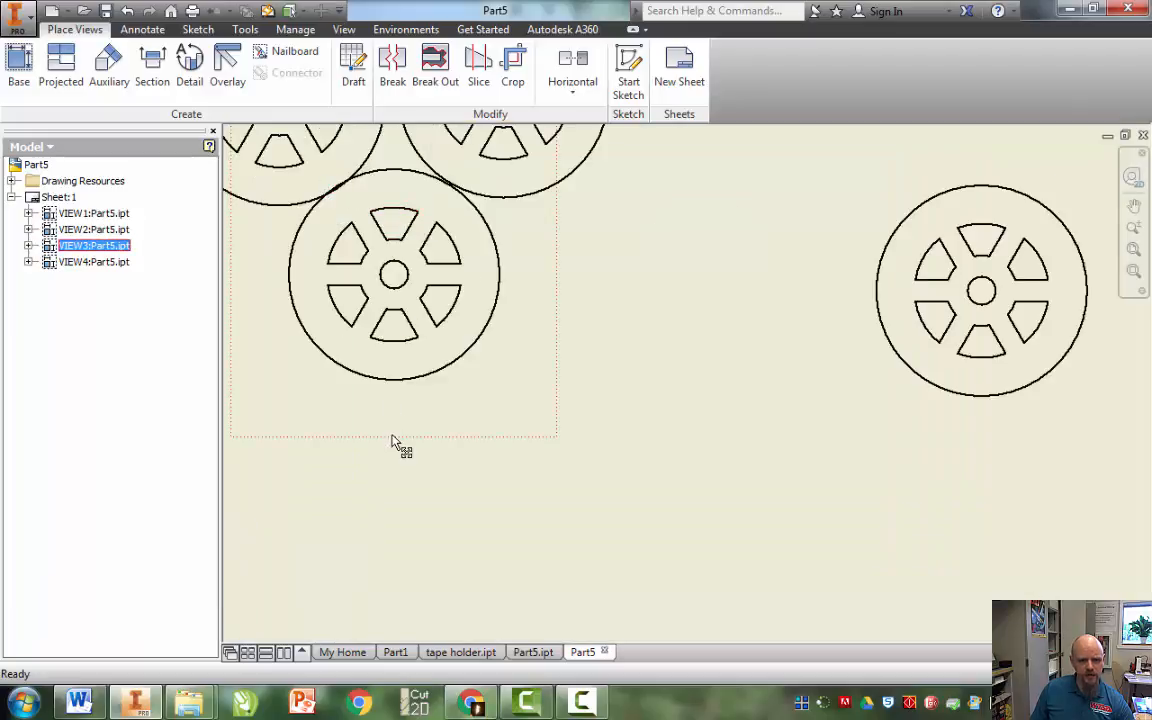
{"action": "left_click_drag", "start_coordinate": [393, 437], "coordinate": [393, 443]}
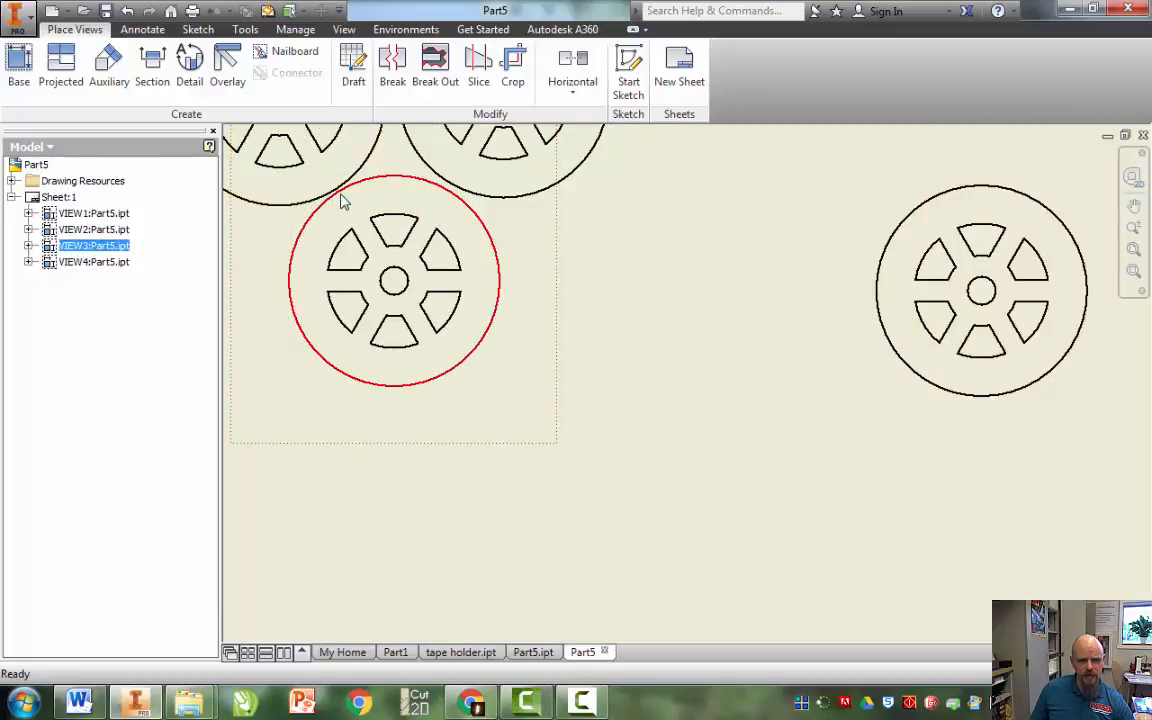
- Move the fourth wheel view directly beside the third one, nested closely beneath the second upper wheel
{"action": "left_click_drag", "start_coordinate": [943, 455], "coordinate": [570, 442]}
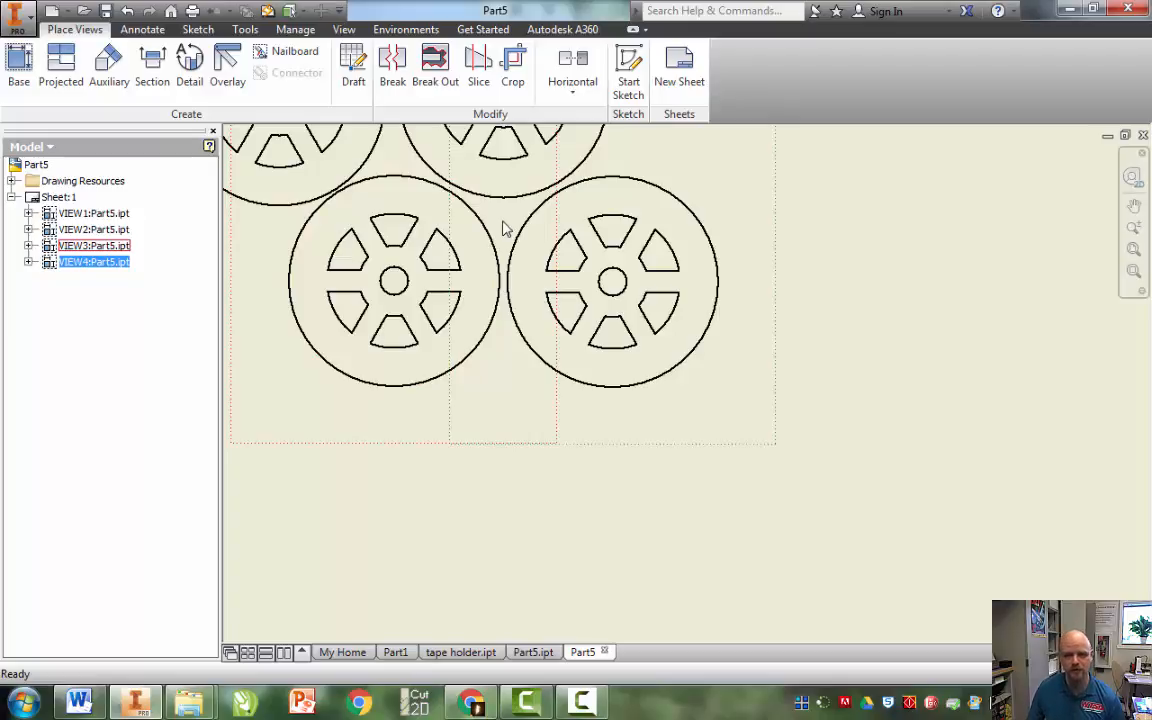
{"action": "scroll", "coordinate": [537, 414], "scroll_direction": "up", "scroll_amount": 5}
{"action": "scroll", "coordinate": [581, 388], "scroll_direction": "down", "scroll_amount": 6}
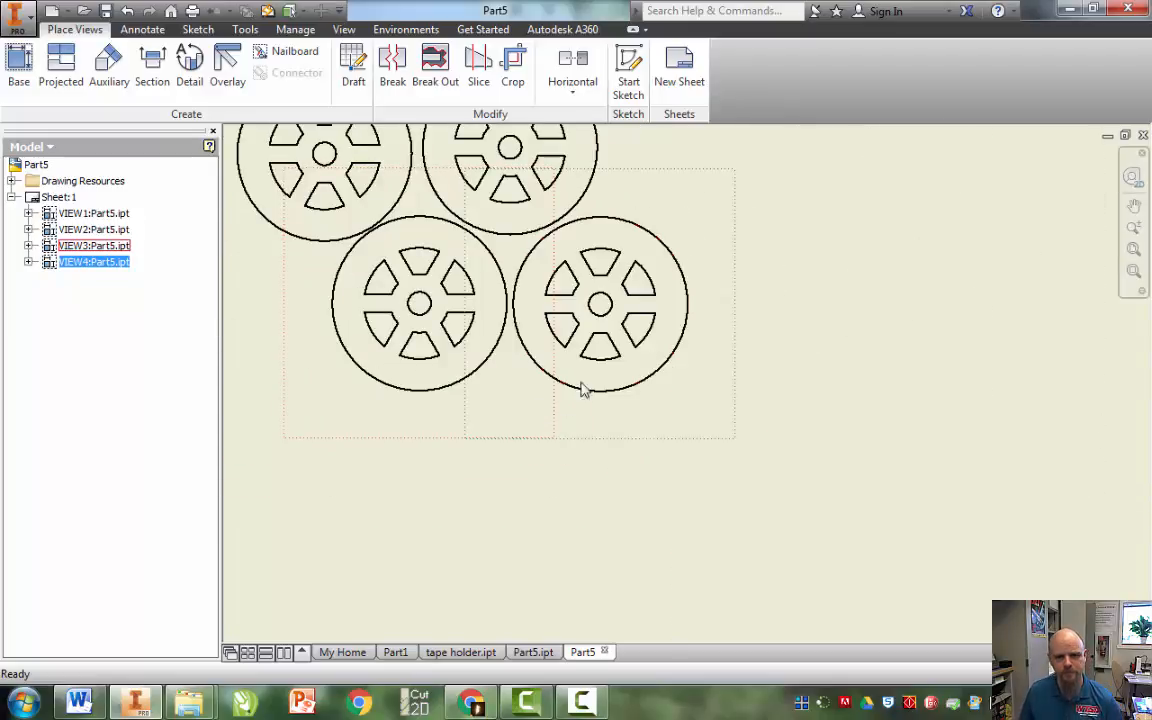
{"action": "scroll", "coordinate": [845, 285], "scroll_direction": "down", "scroll_amount": 3}
{"action": "scroll", "coordinate": [537, 489], "scroll_direction": "down", "scroll_amount": 3}
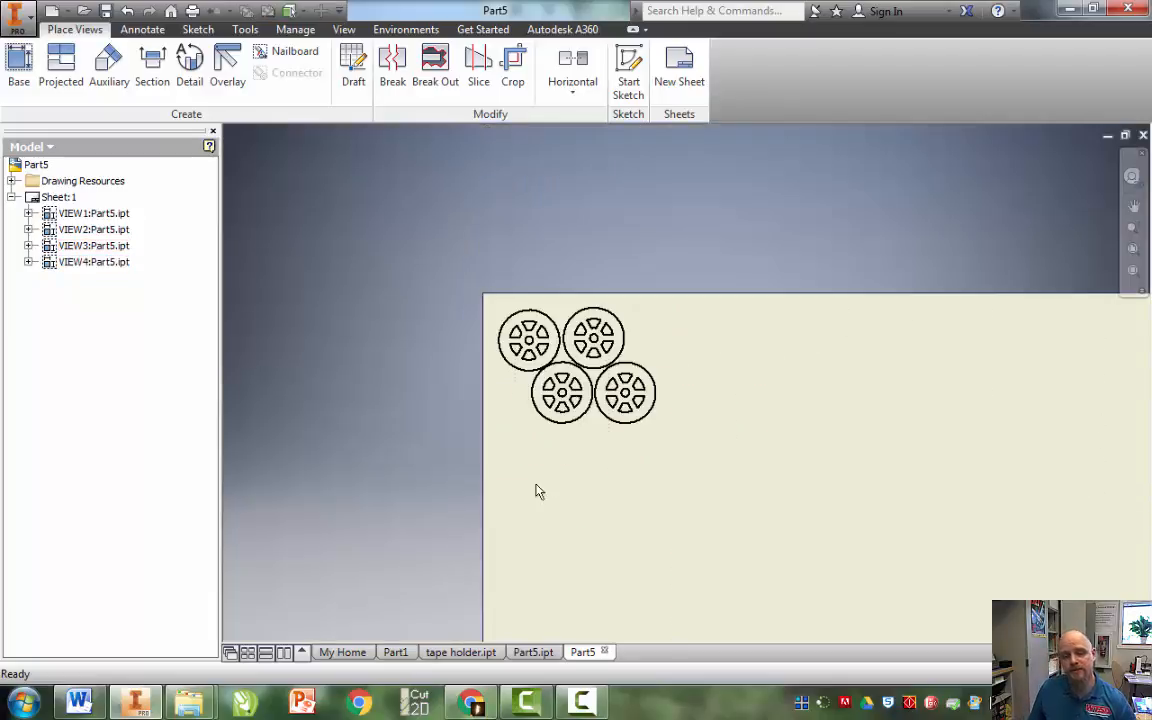
{"action": "scroll", "coordinate": [588, 355], "scroll_direction": "up", "scroll_amount": 3}
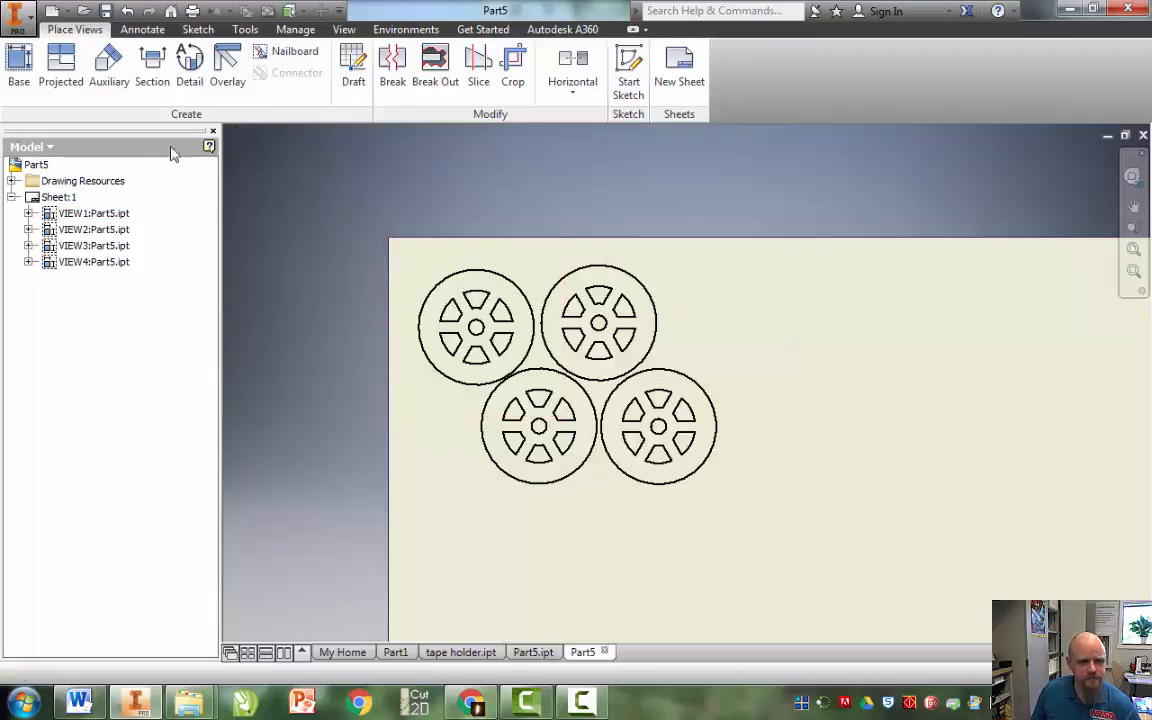
- Add a new layer style to the drawing's layers and name it Laser
{"action": "left_click", "coordinate": [140, 30]}
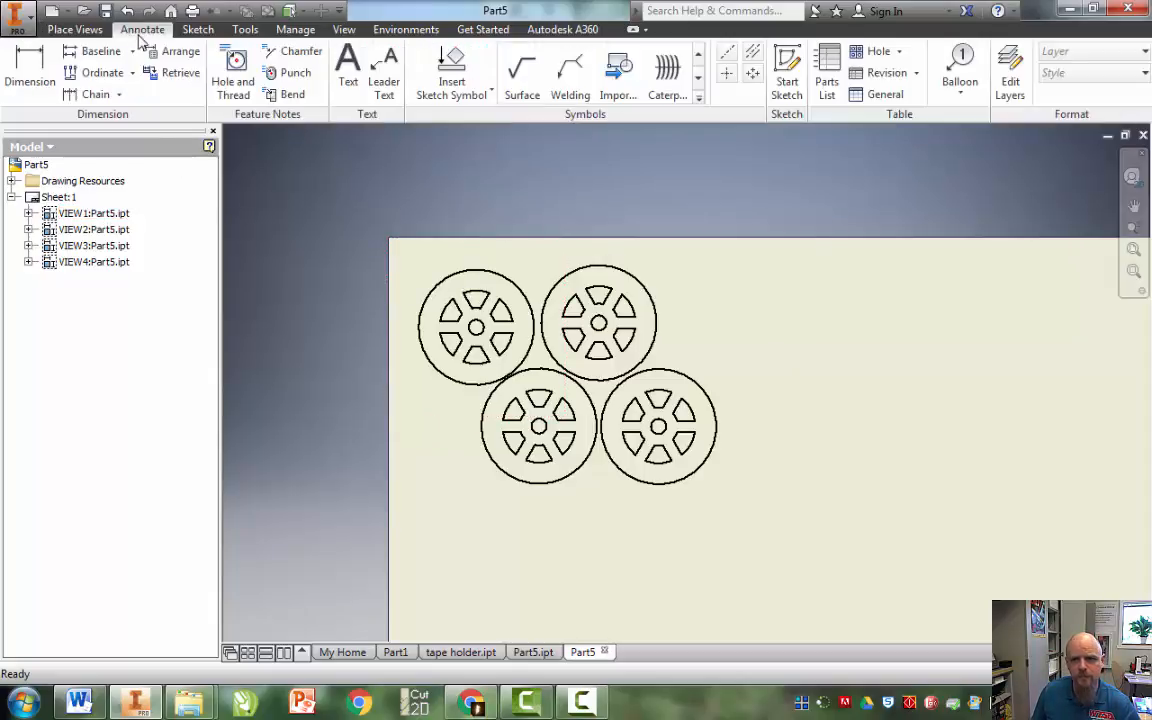
{"action": "left_click", "coordinate": [1010, 75]}
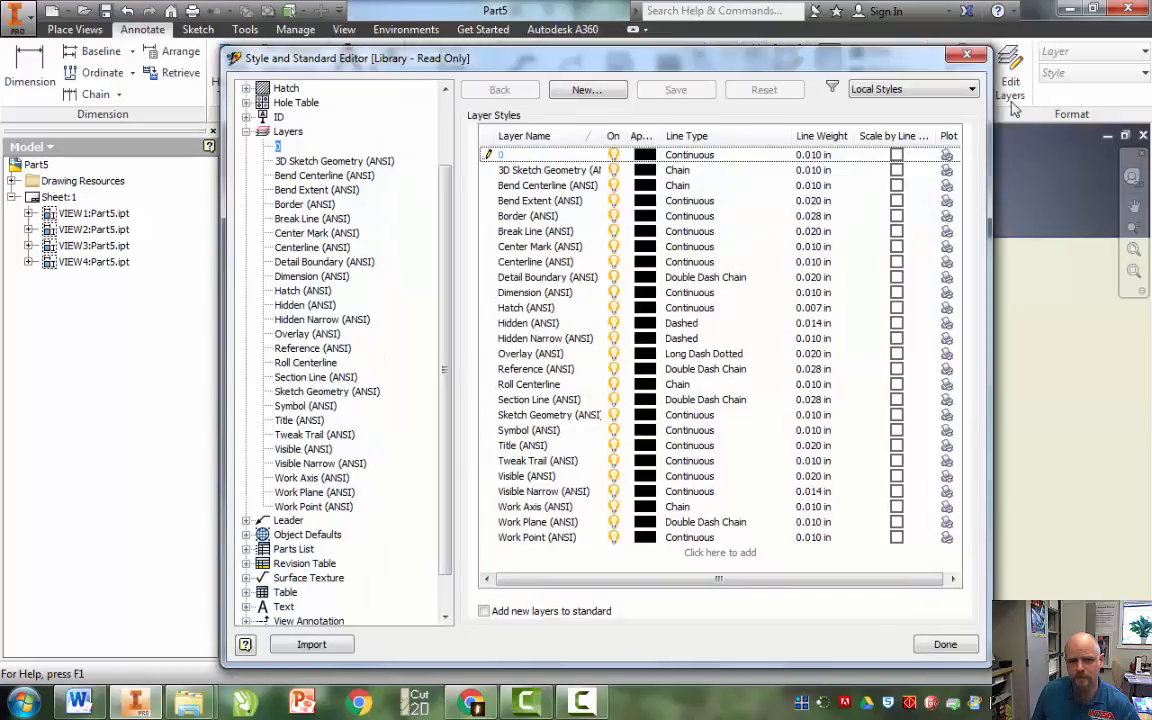
{"action": "left_click", "coordinate": [585, 92]}
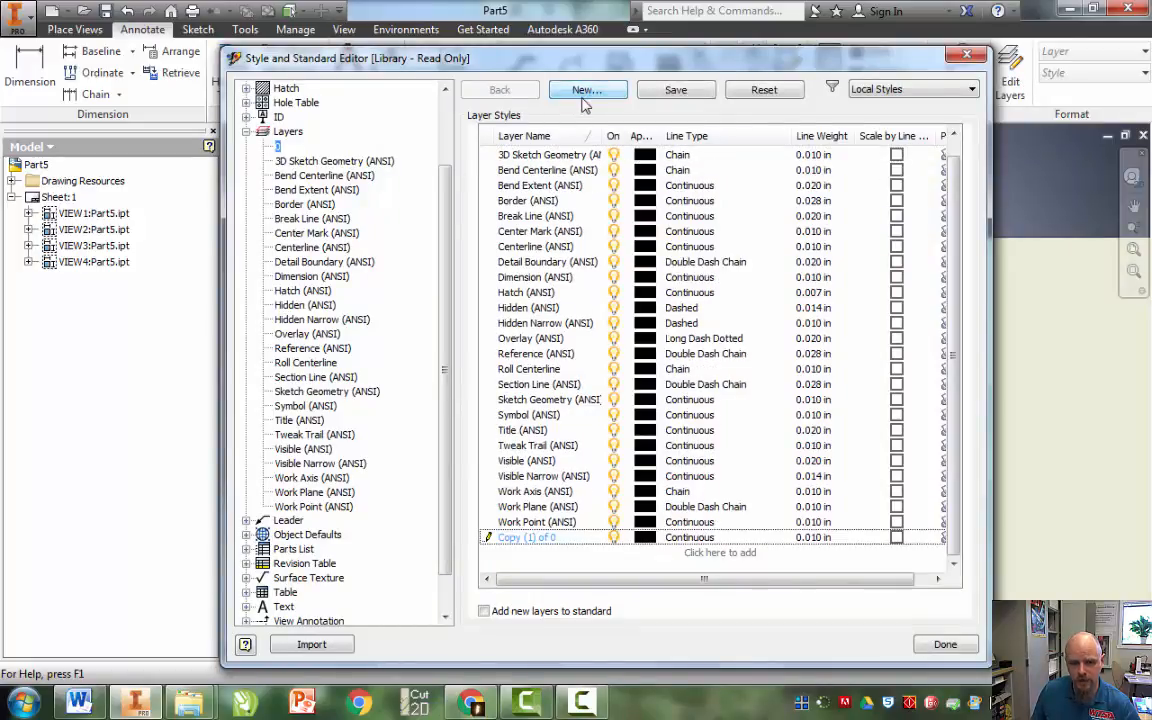
{"action": "left_click", "coordinate": [545, 539]}
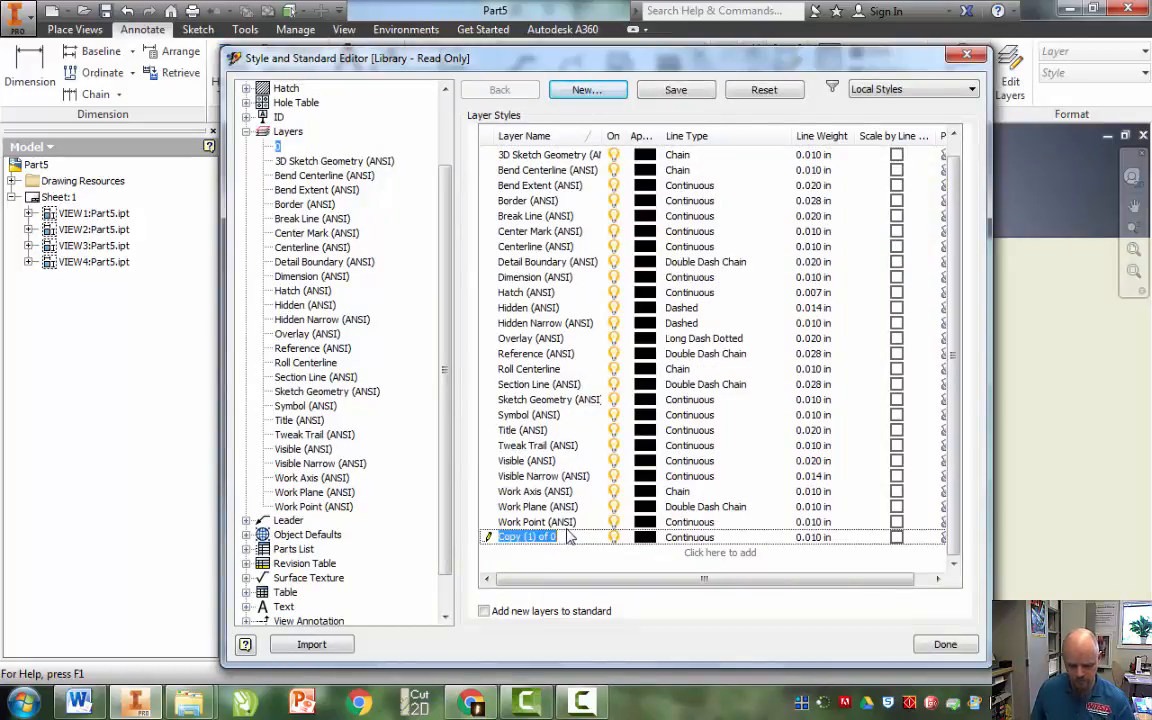
{"action": "type", "text": "Laser"}
{"action": "key", "text": "Return"}
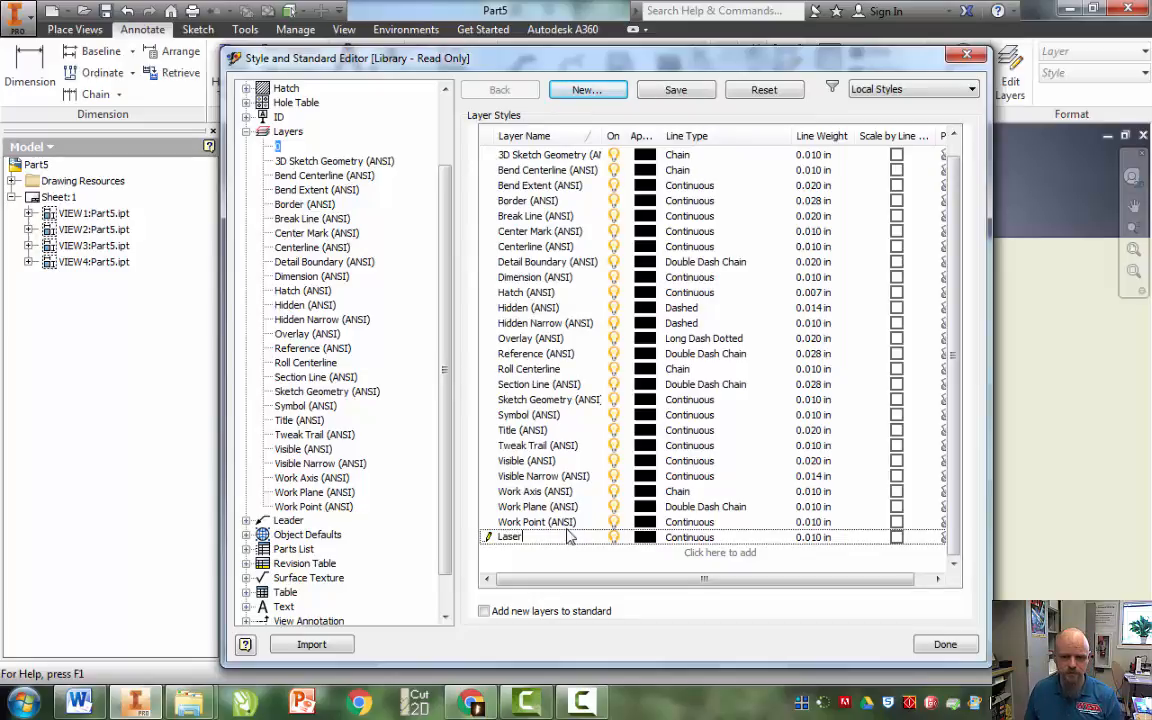
- Set the Laser layer's colour to basic red and its line type to Continuous
{"action": "left_click", "coordinate": [642, 537]}
{"action": "left_click", "coordinate": [523, 290]}
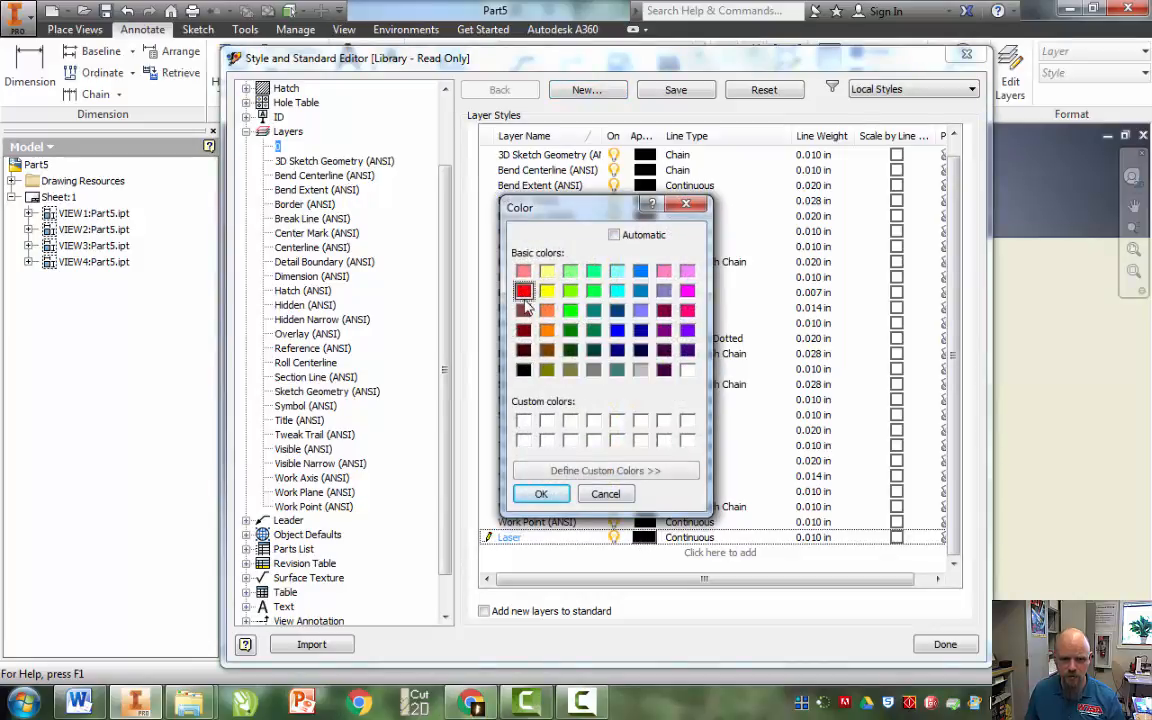
{"action": "left_click", "coordinate": [540, 494]}
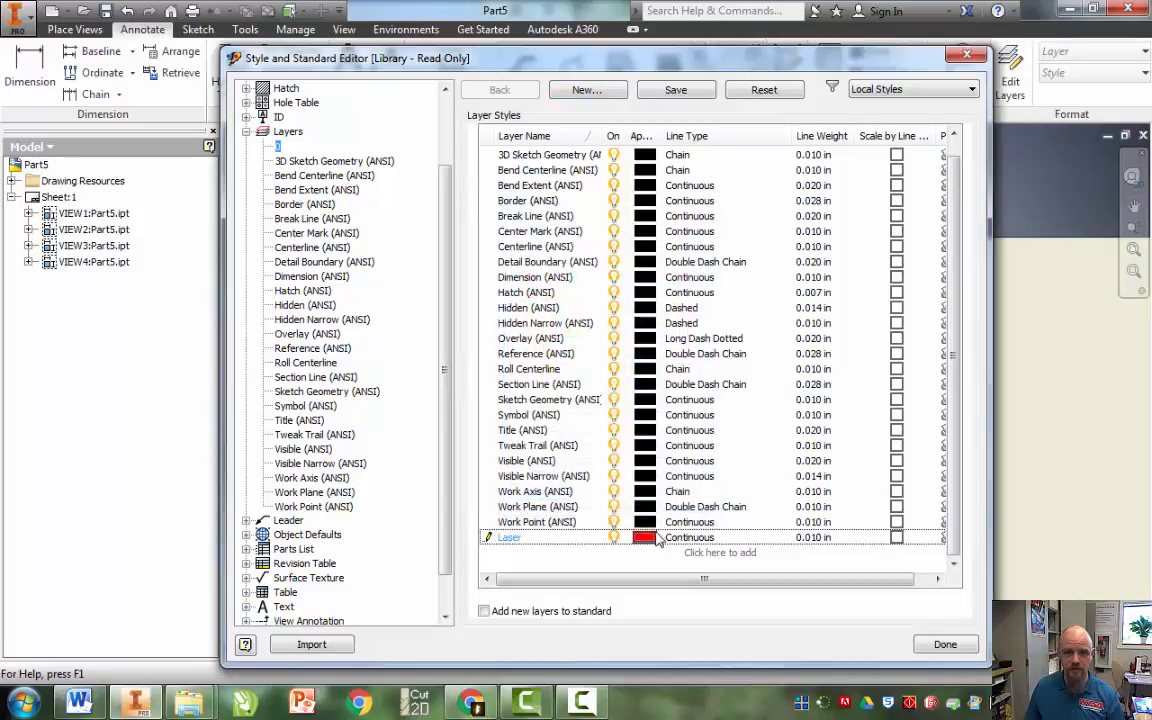
{"action": "left_click", "coordinate": [690, 538]}
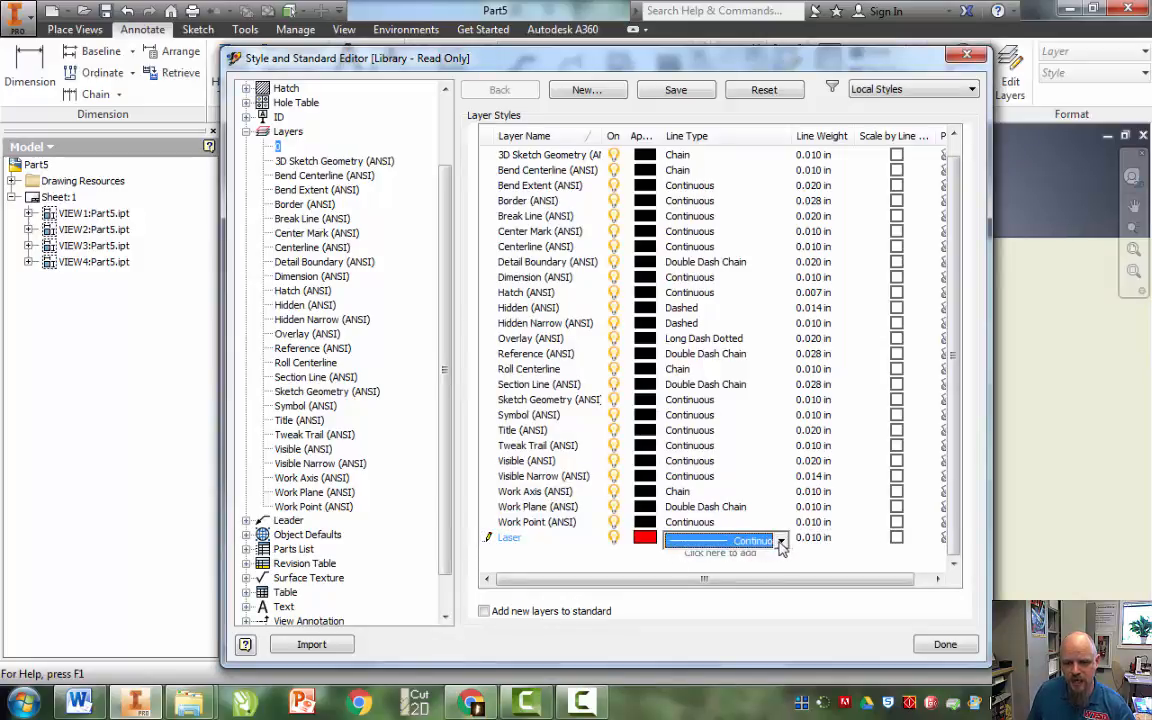
{"action": "left_click", "coordinate": [740, 541]}
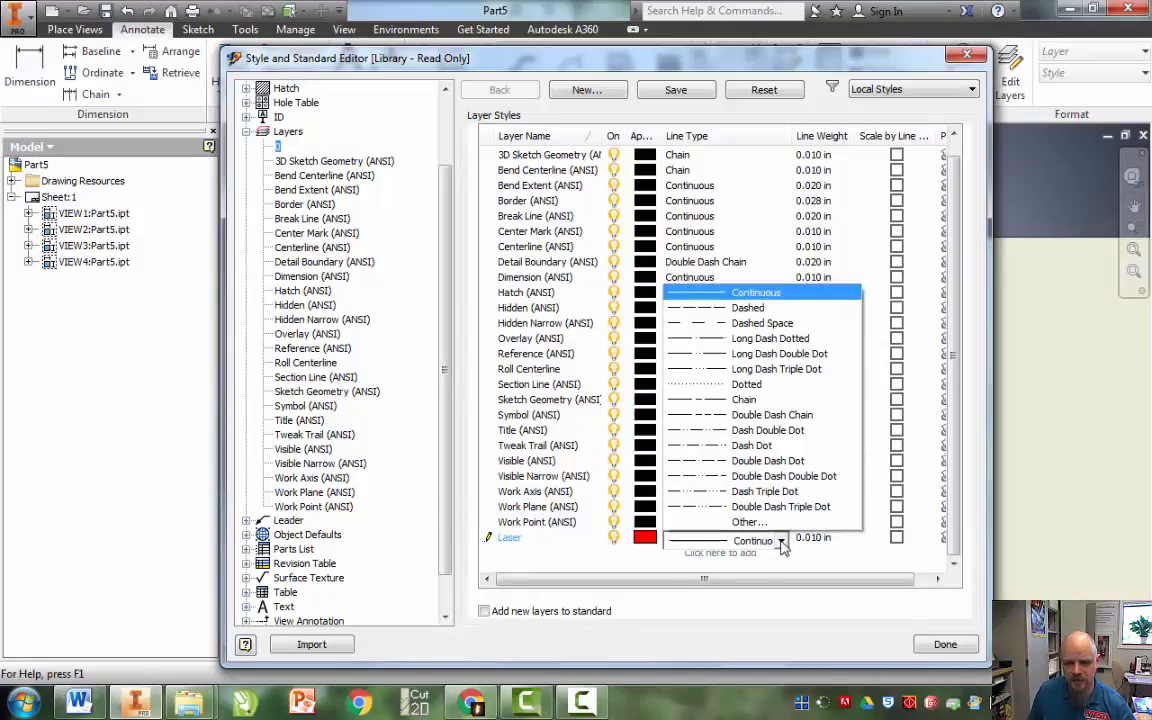
{"action": "left_click", "coordinate": [720, 292]}
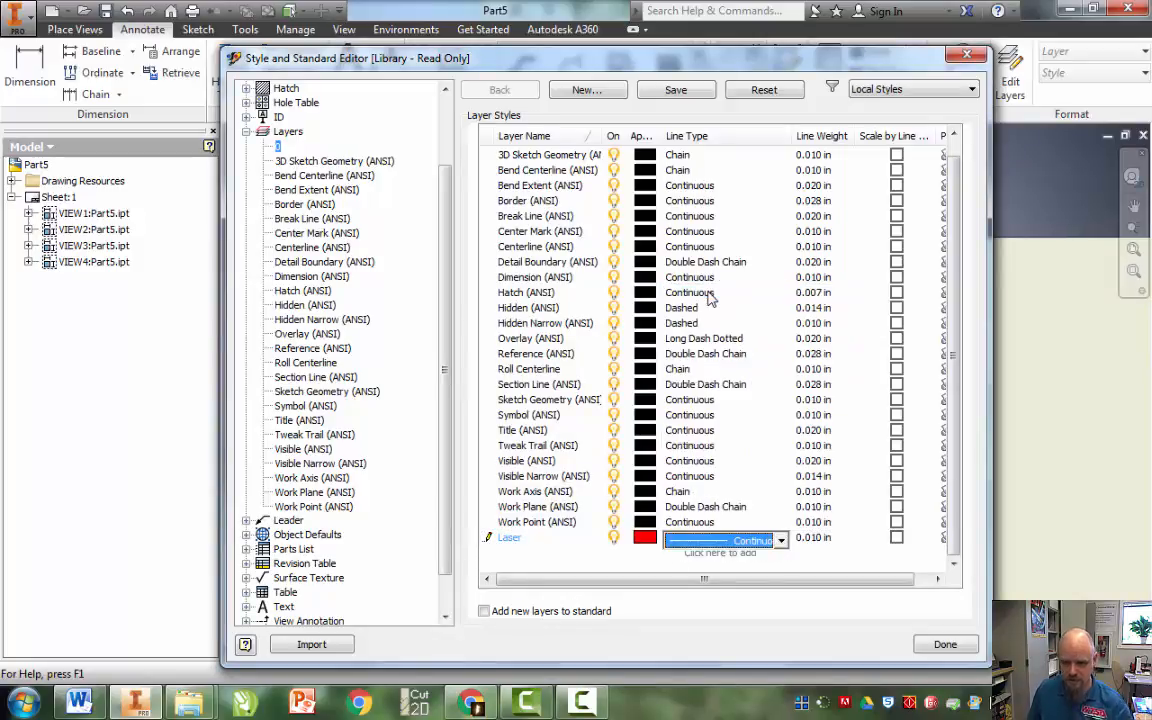
- Set the Laser layer's line weight to 0.001 in and save the layer style edits
{"action": "left_click", "coordinate": [820, 540]}
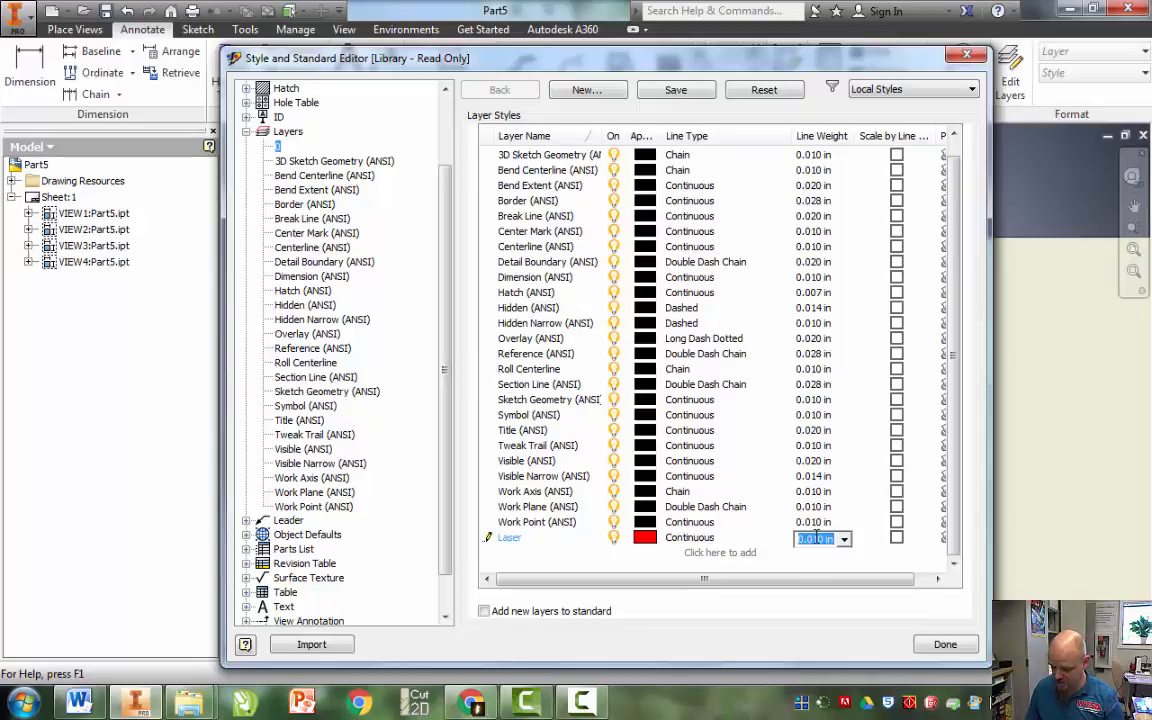
{"action": "type", "text": ".001"}
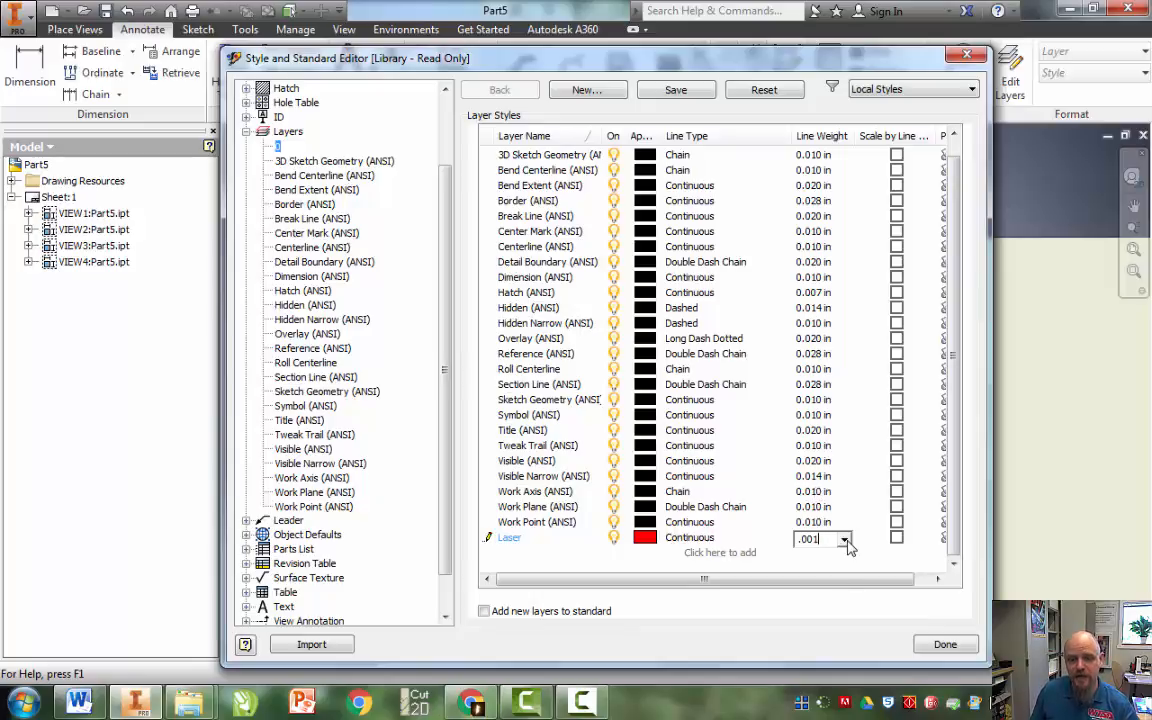
{"action": "key", "text": "Return"}
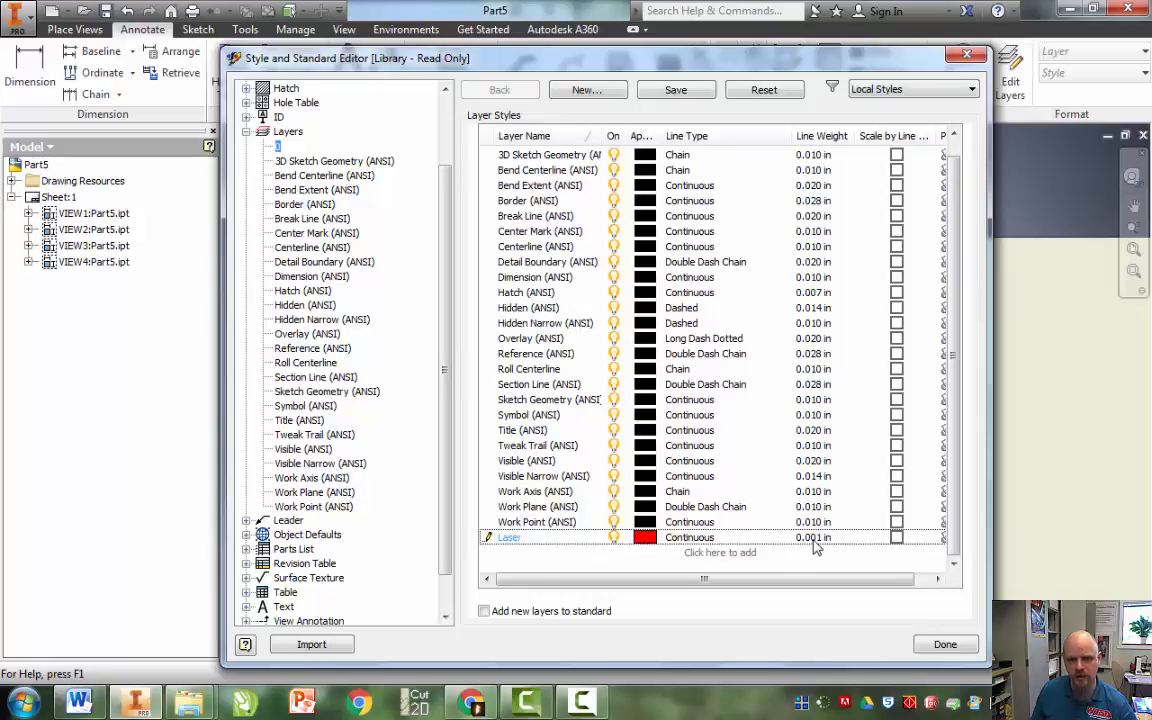
{"action": "left_click", "coordinate": [945, 644]}
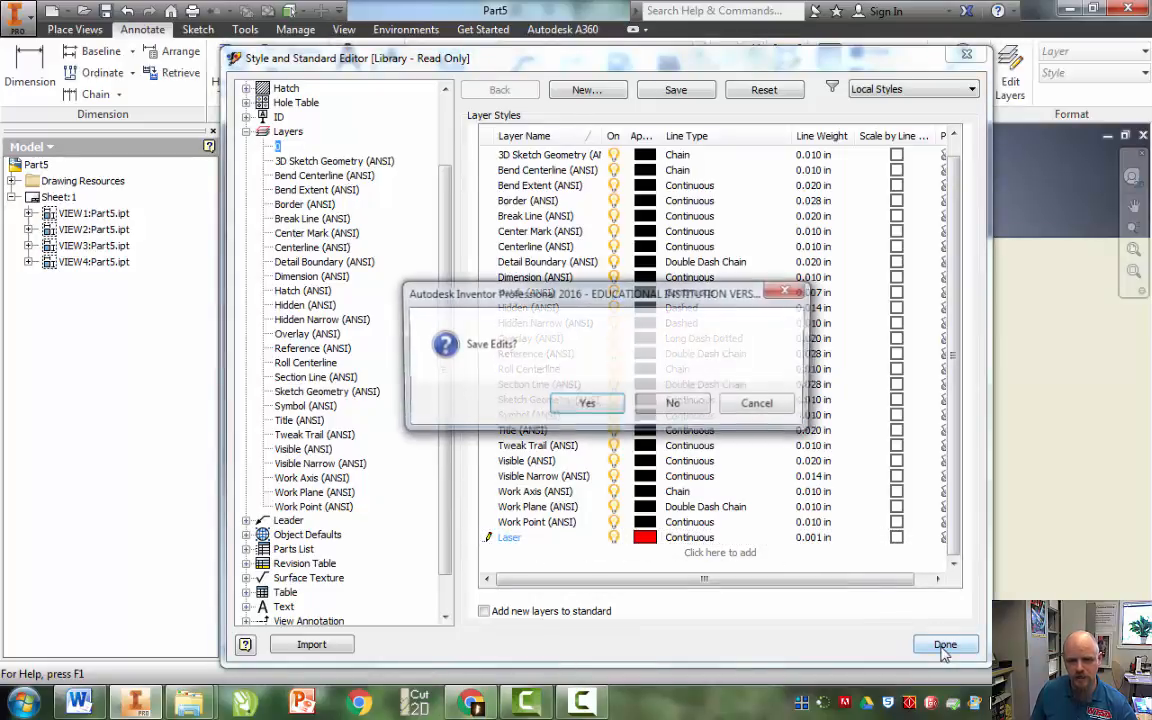
{"action": "left_click", "coordinate": [586, 405]}
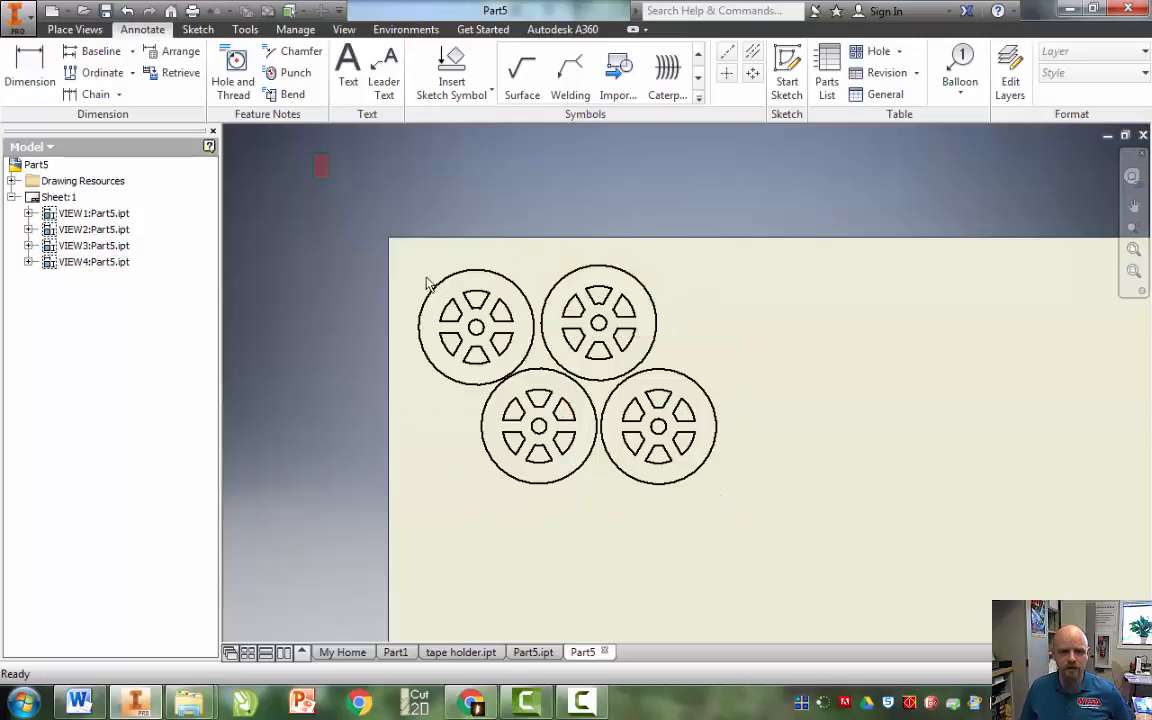
- Assign all four wheel views on the sheet to the Laser layer
{"action": "left_click_drag", "start_coordinate": [283, 154], "coordinate": [871, 599]}
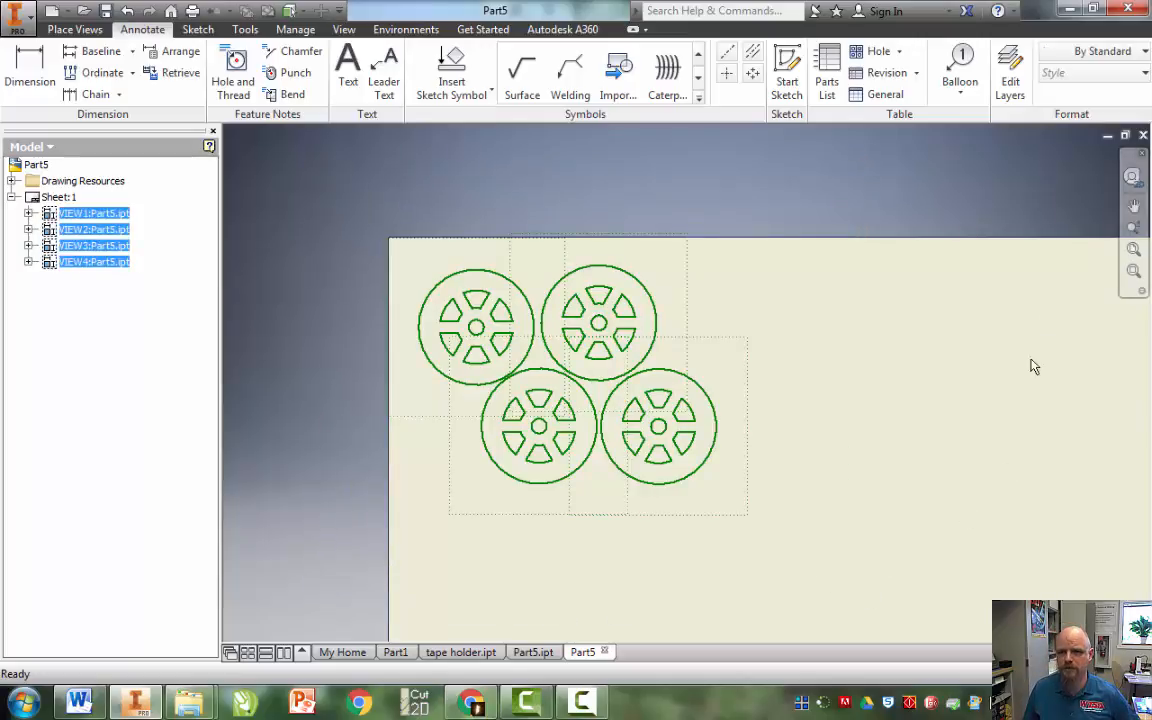
{"action": "left_click", "coordinate": [1146, 54]}
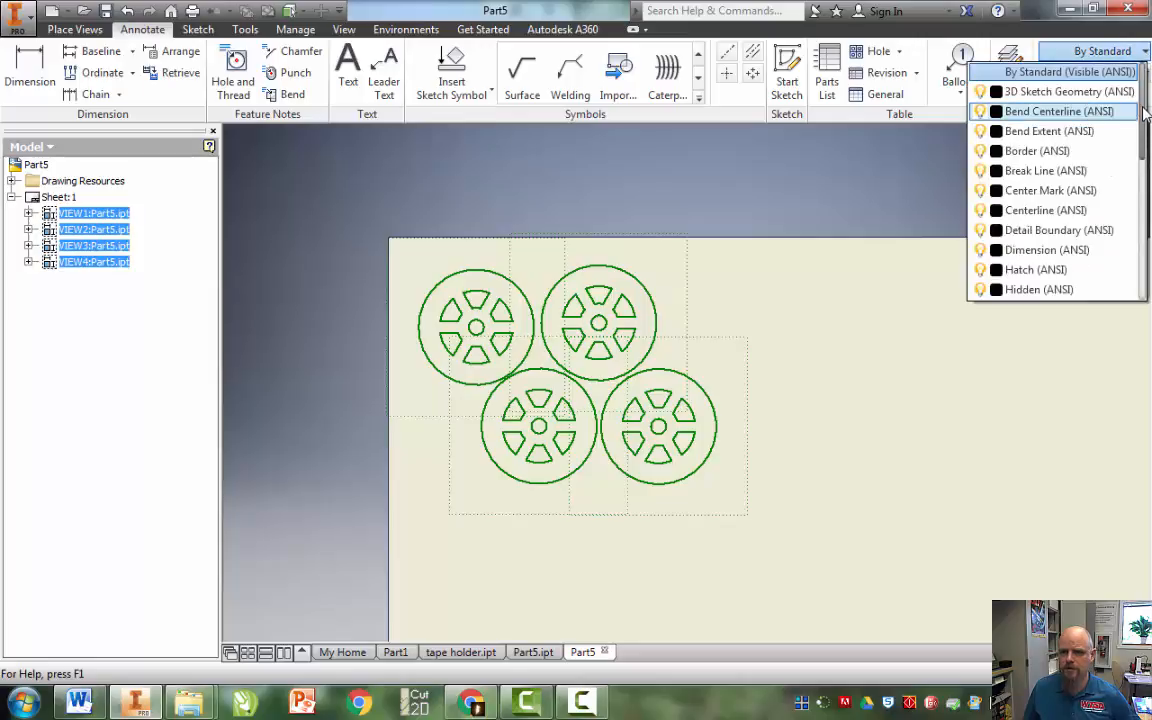
{"action": "left_click", "coordinate": [813, 246]}
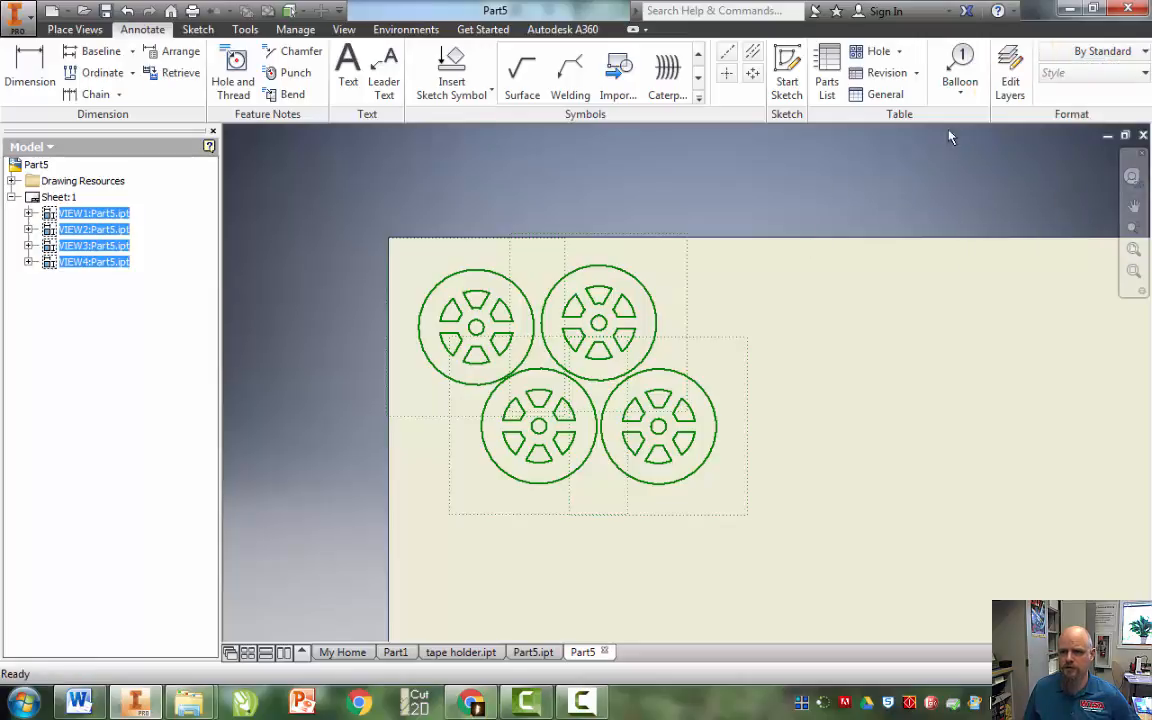
{"action": "left_click", "coordinate": [1119, 57]}
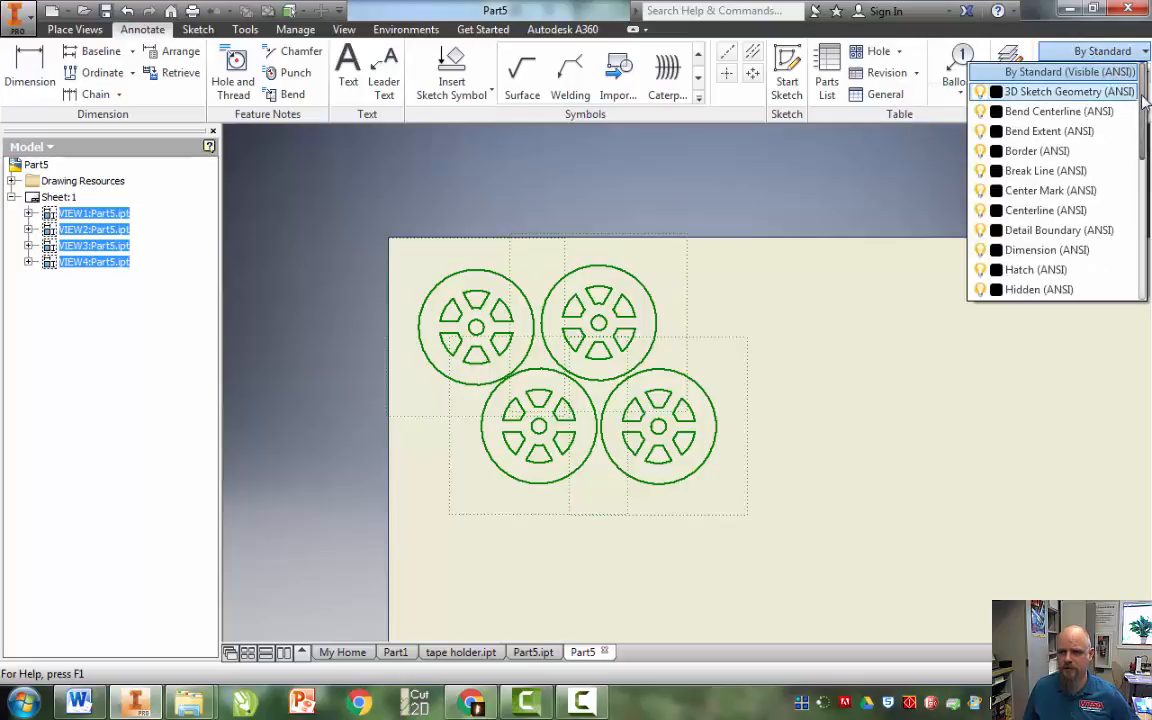
{"action": "left_click_drag", "start_coordinate": [1145, 108], "coordinate": [1147, 262]}
{"action": "left_click", "coordinate": [1098, 270]}
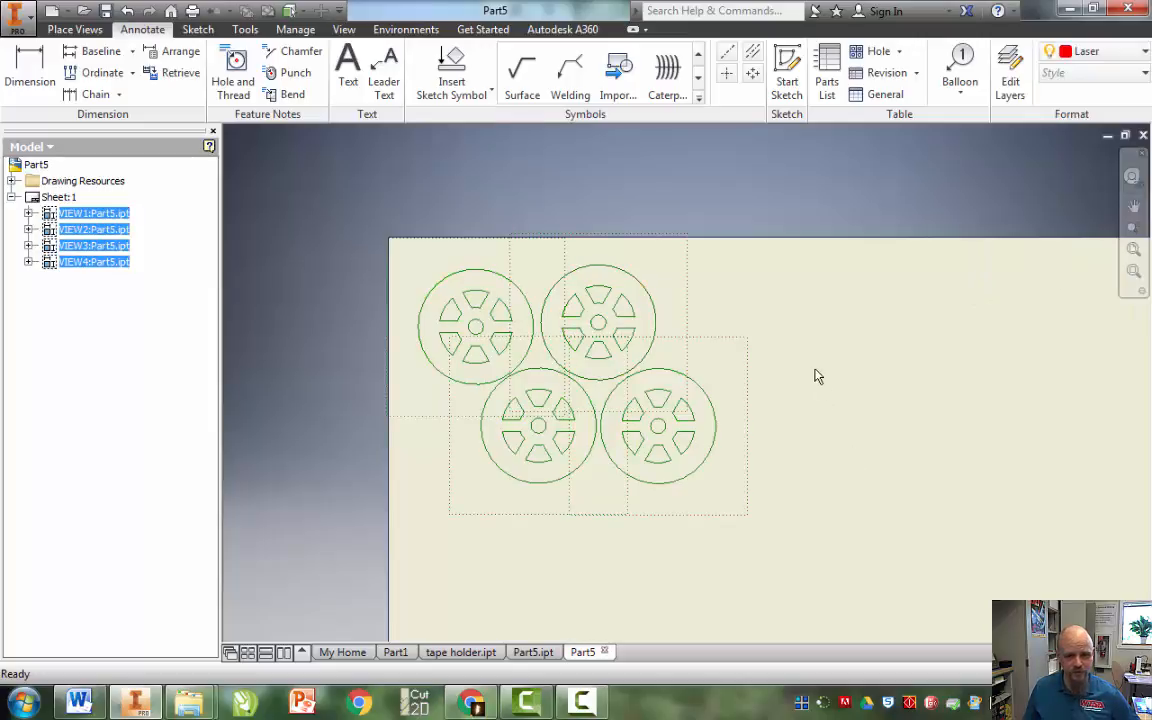
{"action": "left_click", "coordinate": [819, 305]}
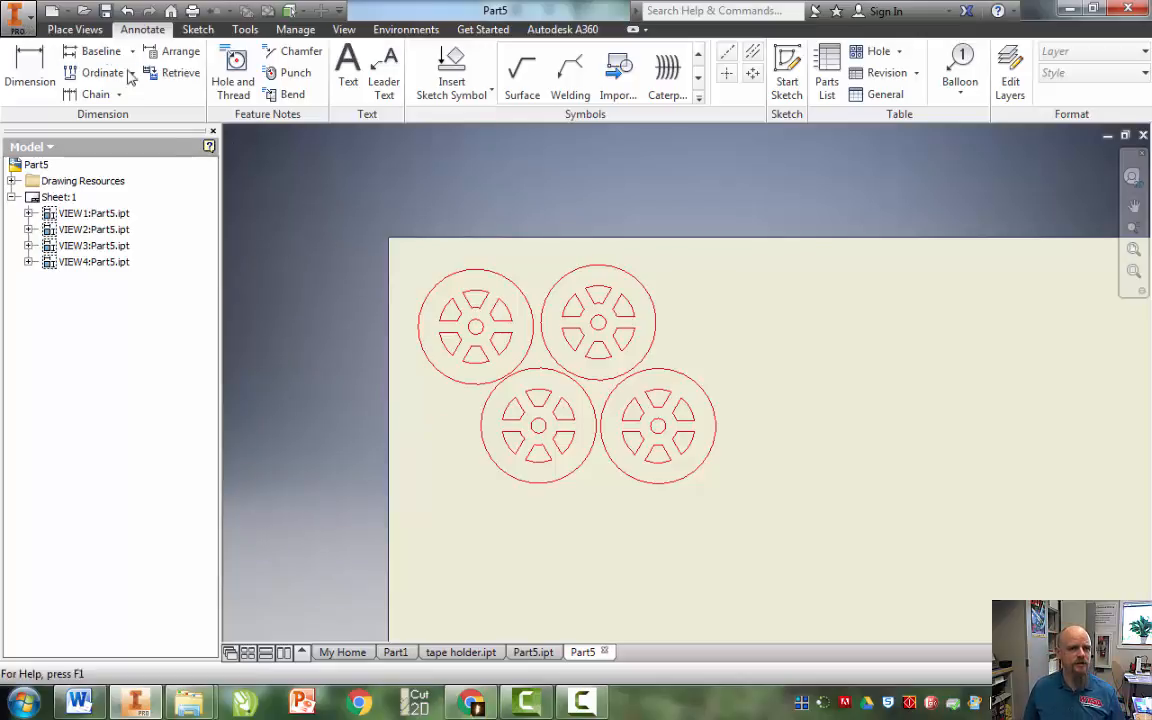
- Save the drawing as WilsonWheel.dwg in the random stuff folder, replacing the existing file
{"action": "left_click", "coordinate": [106, 14]}
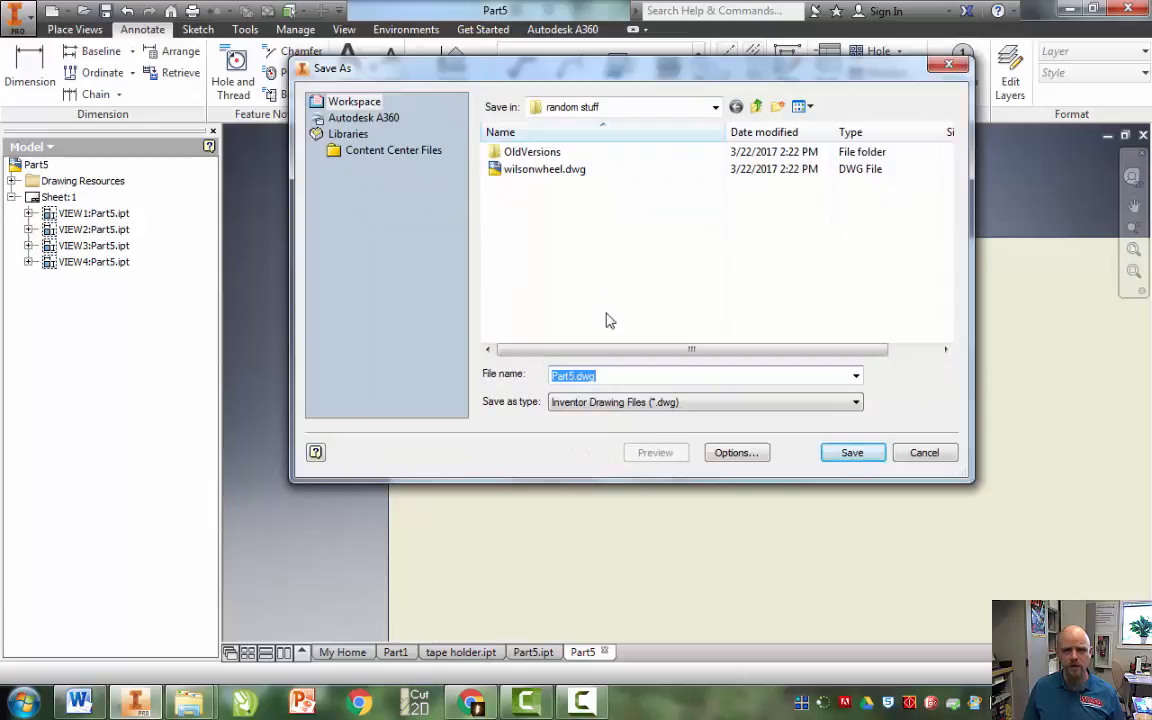
{"action": "left_click", "coordinate": [574, 375]}
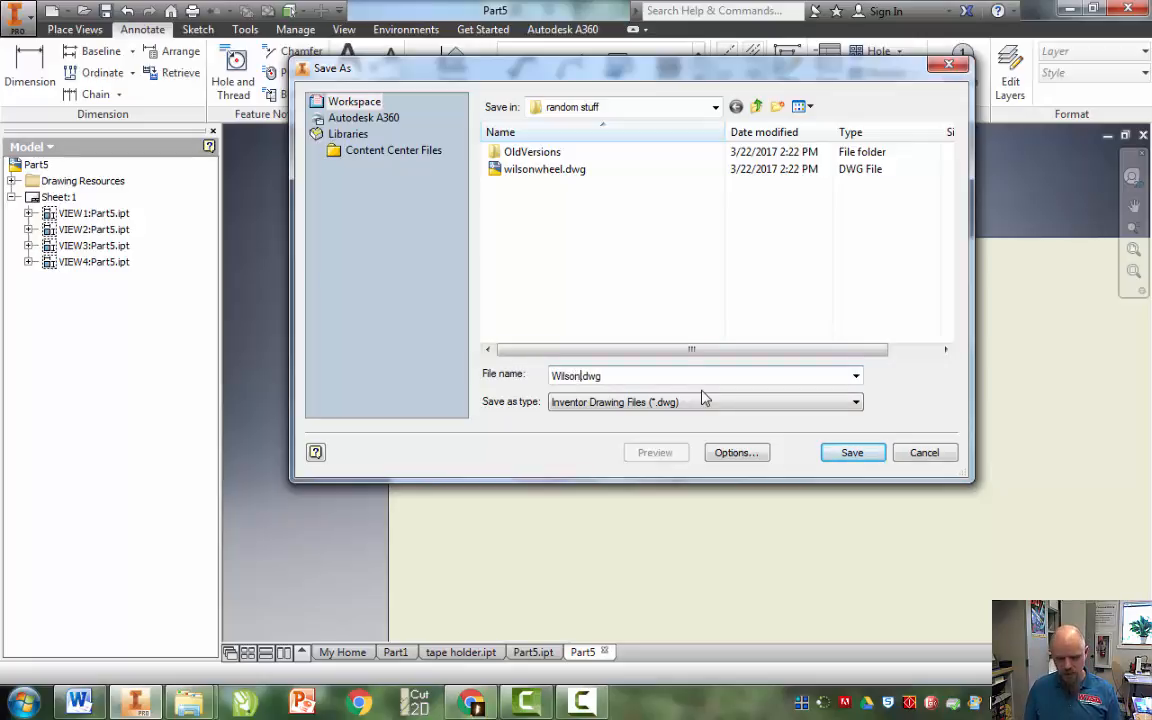
{"action": "type", "text": "WilsonWheel"}
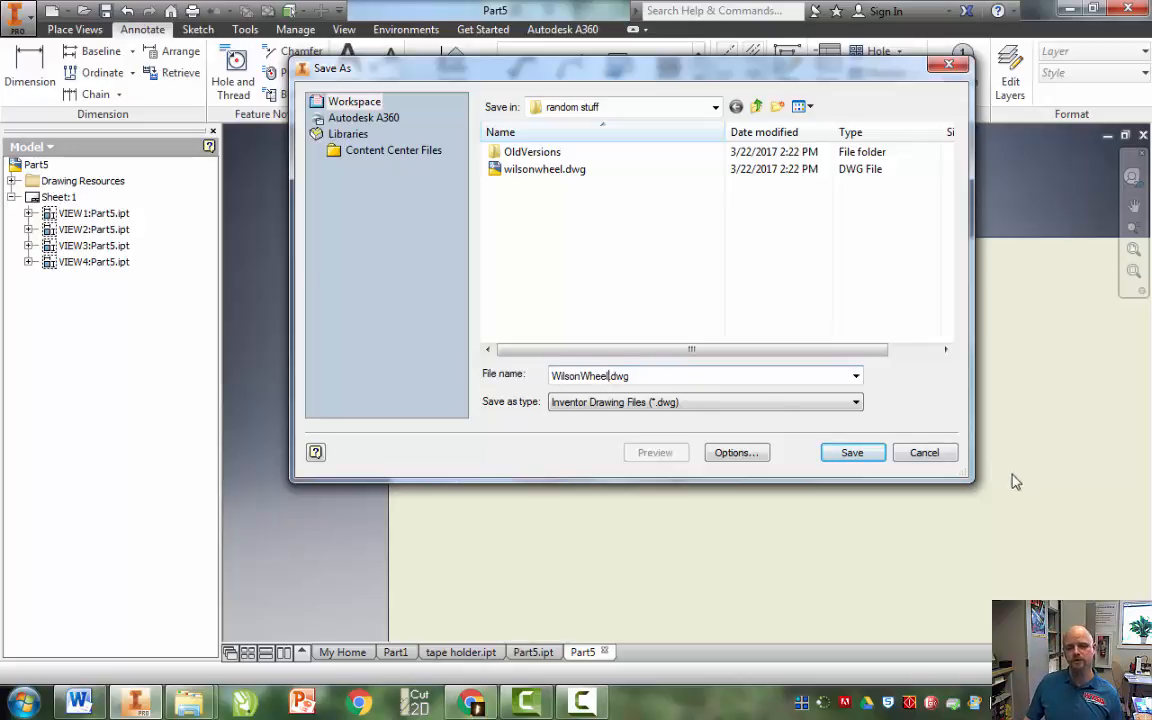
{"action": "left_click", "coordinate": [855, 453]}
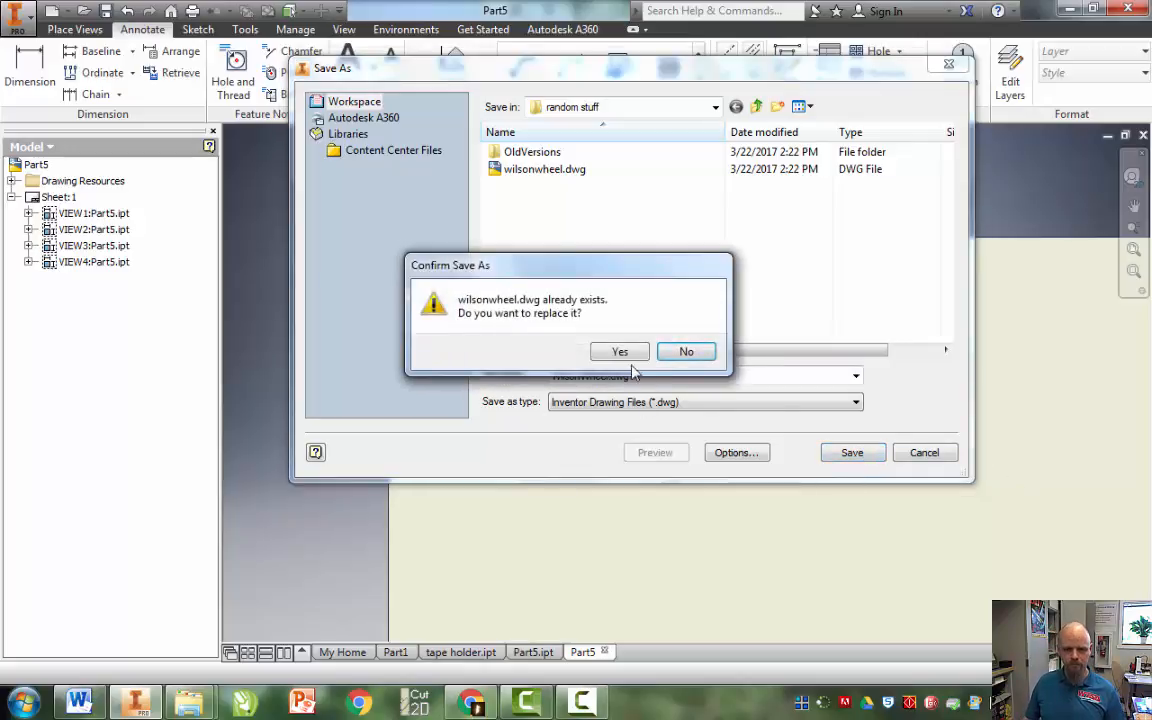
{"action": "left_click", "coordinate": [620, 356]}
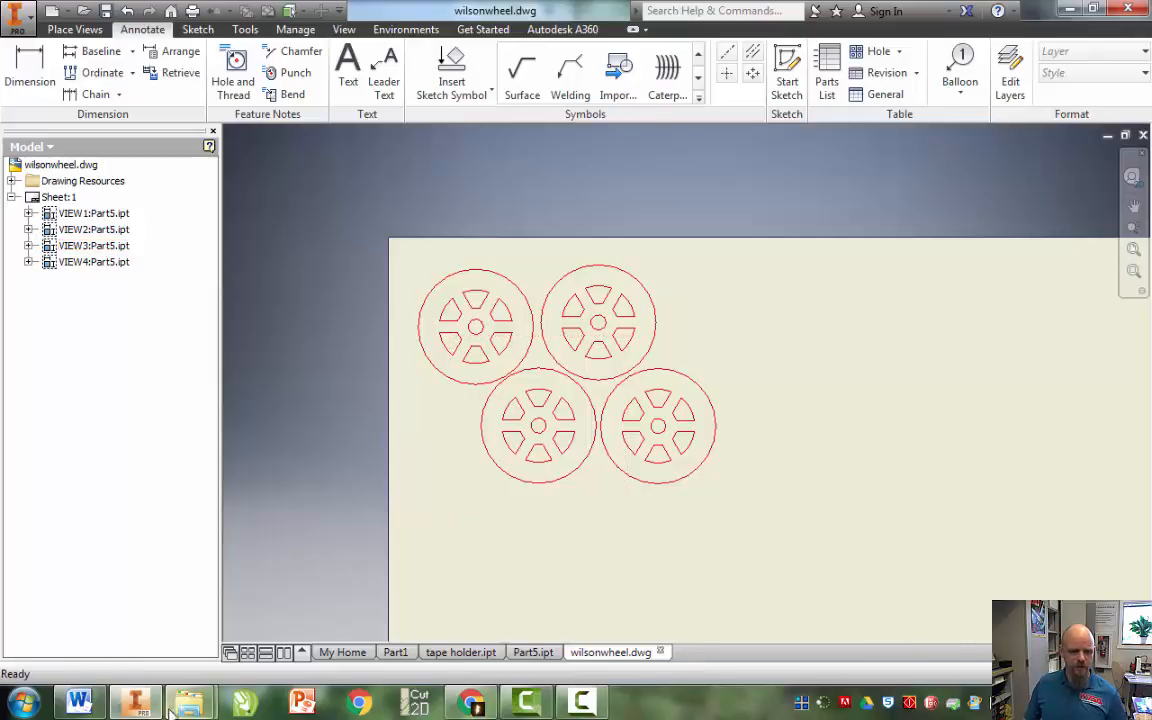
- Switch to File Explorer, show the random stuff and LaserCutter subfolder windows, and permanently delete the old wilsonwheel.dwg from the LaserCutter subfolder
{"action": "mouse_move", "coordinate": [175, 705]}
{"action": "left_click", "coordinate": [155, 563]}
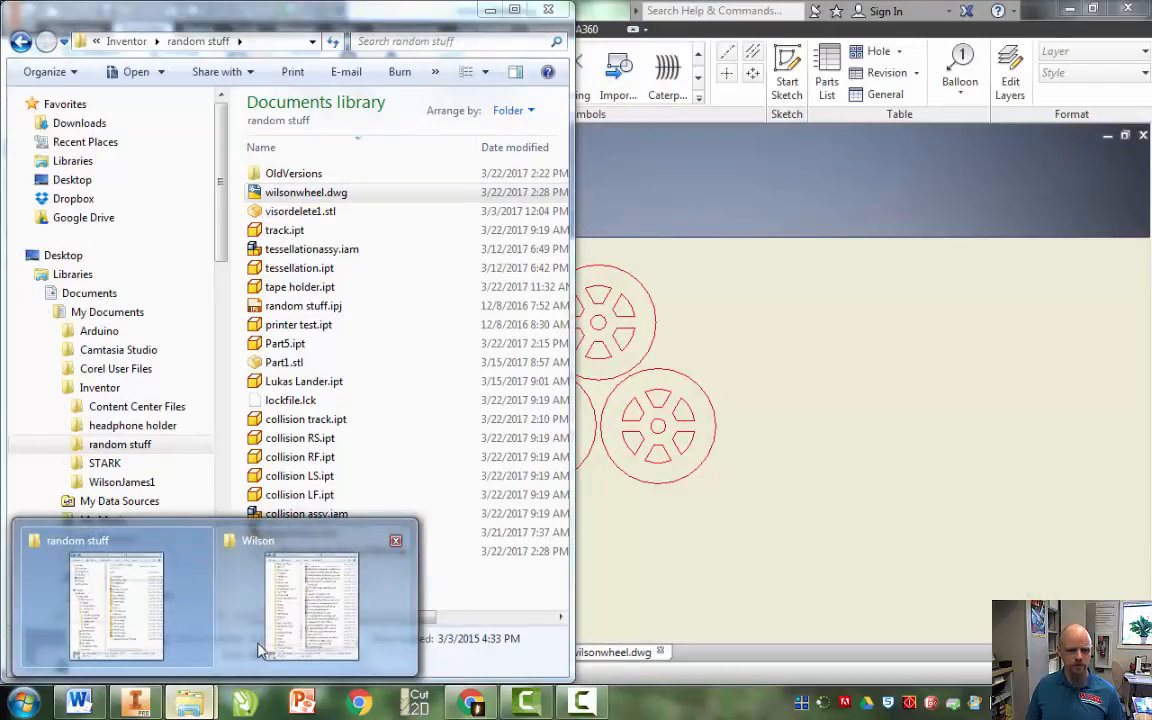
{"action": "left_click", "coordinate": [258, 648]}
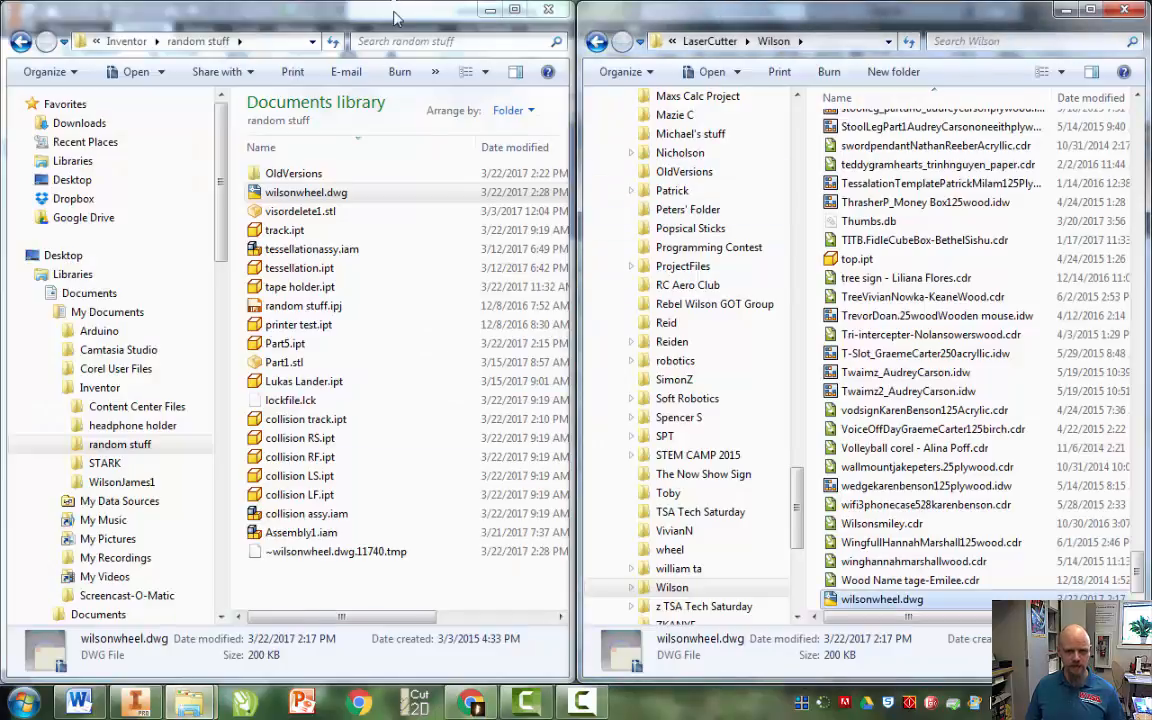
{"action": "left_click_drag", "start_coordinate": [395, 17], "coordinate": [2, 110]}
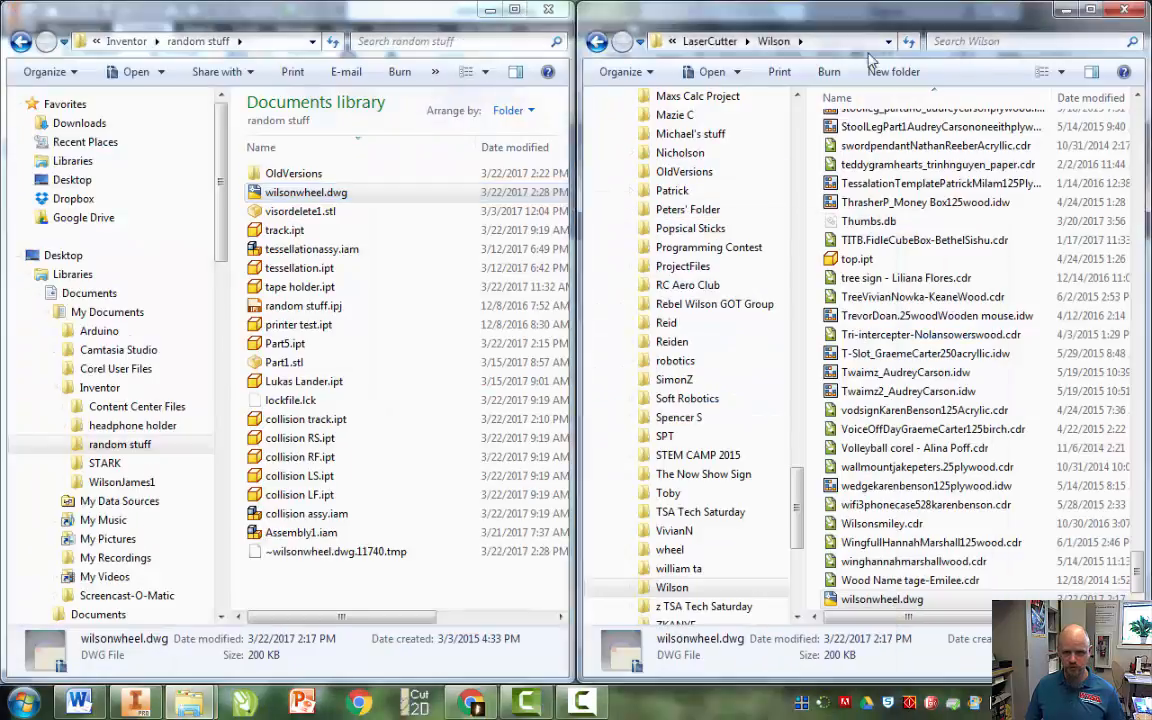
{"action": "left_click_drag", "start_coordinate": [870, 62], "coordinate": [1150, 600]}
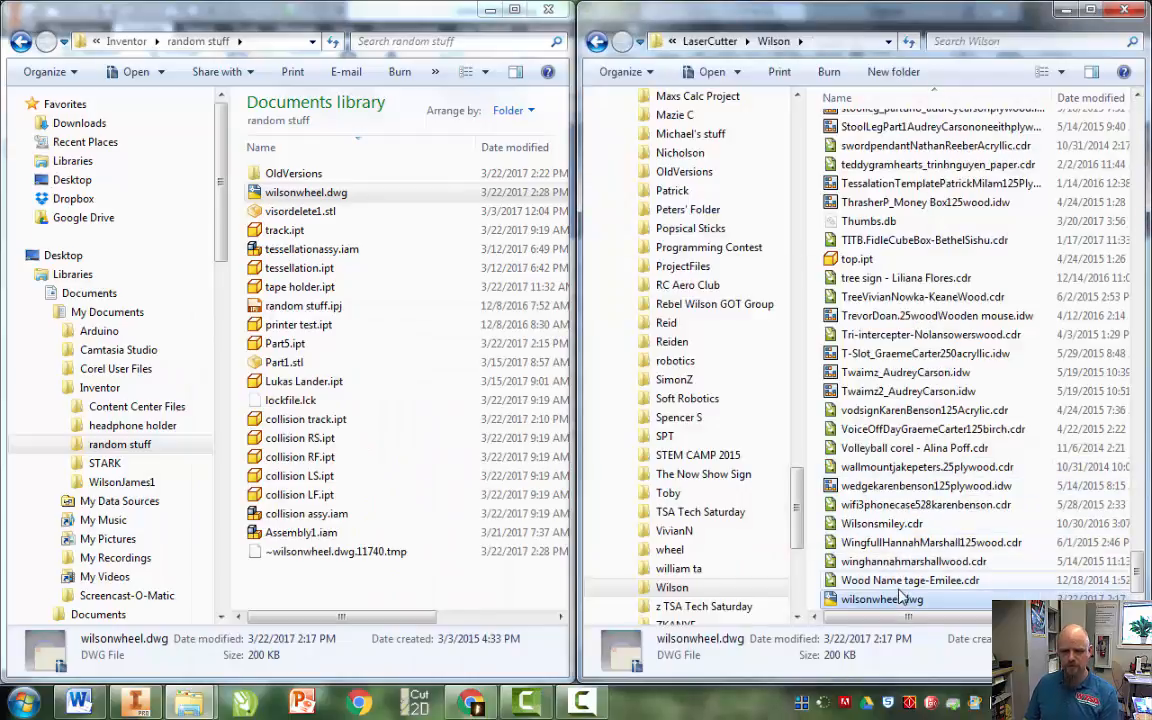
{"action": "key", "text": "shift+Delete"}
{"action": "left_click", "coordinate": [648, 445]}
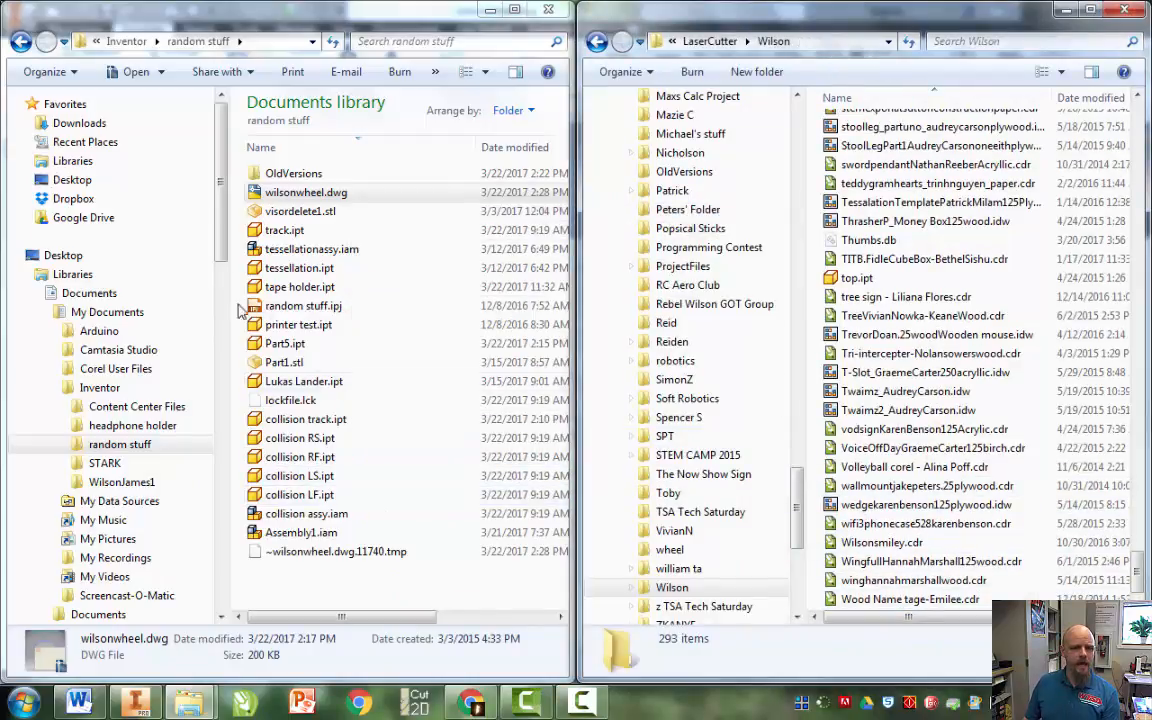
- Select wilsonwheel.dwg in random stuff, show the full network path of the LaserCutter subfolder and reload that folder
{"action": "left_click", "coordinate": [284, 194]}
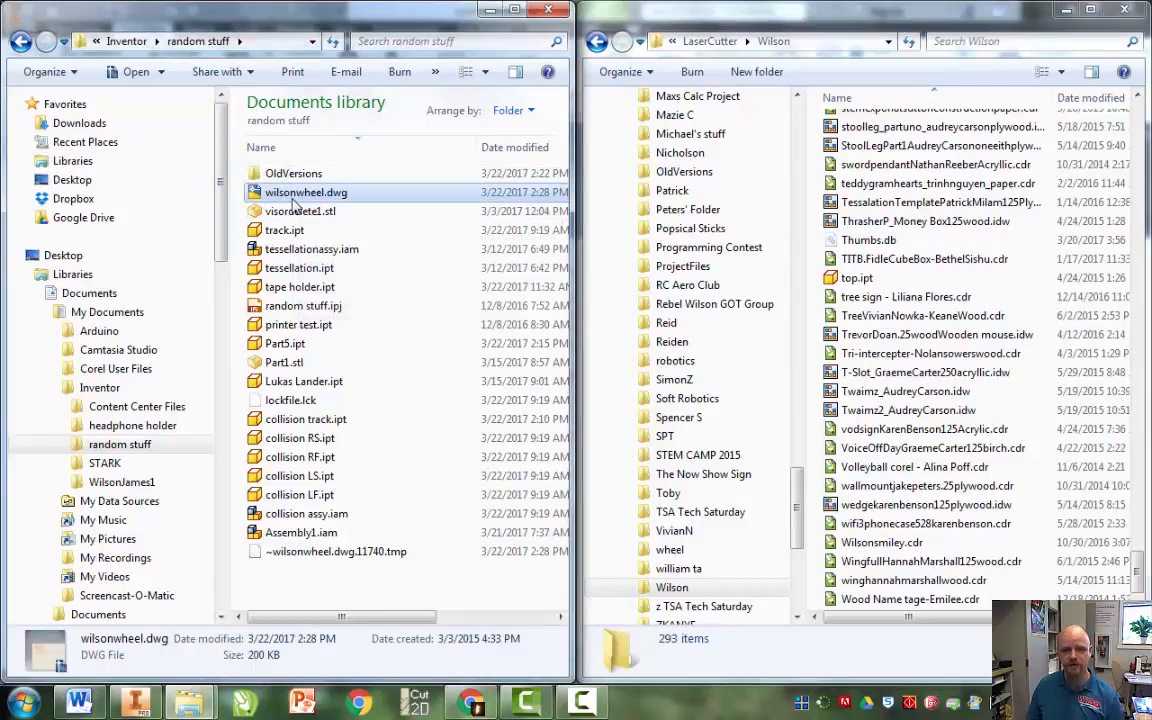
{"action": "left_click", "coordinate": [852, 44]}
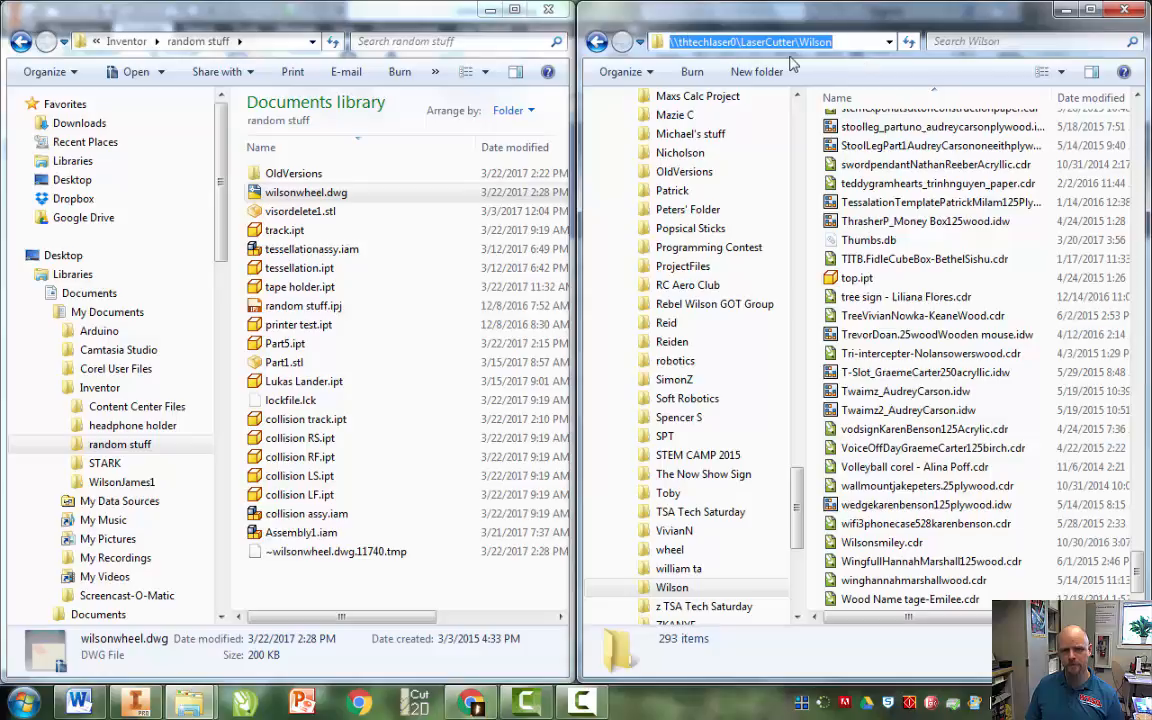
{"action": "key", "text": "Right"}
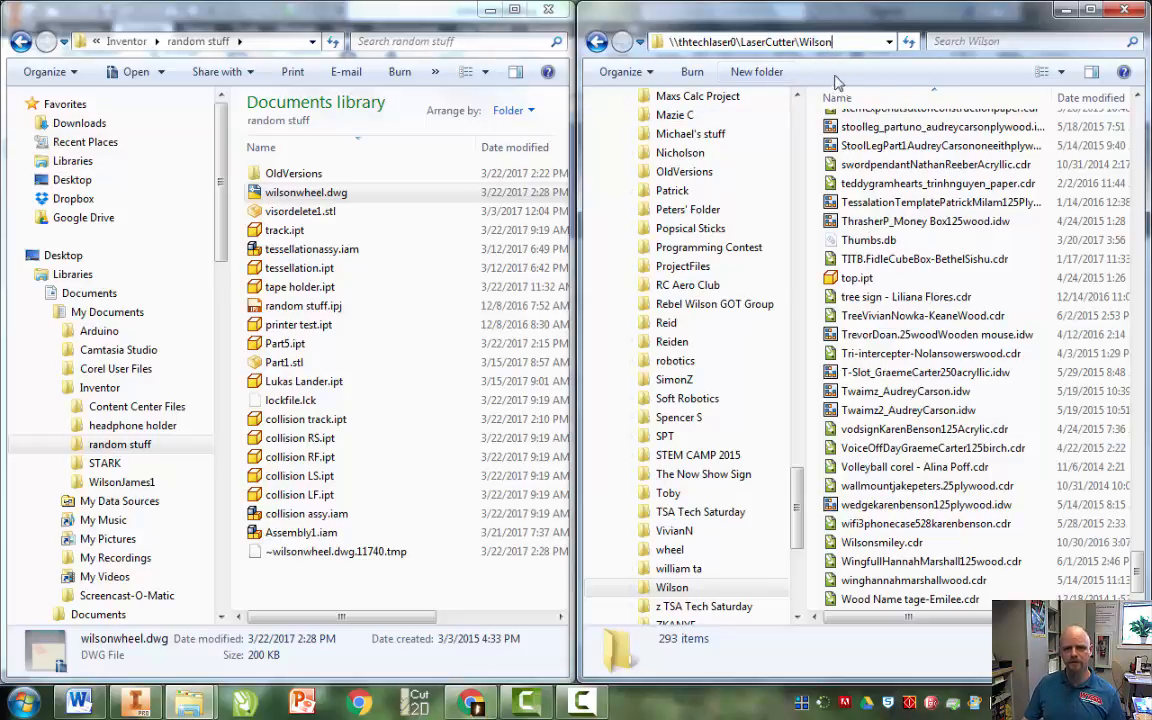
{"action": "key", "text": "Return"}
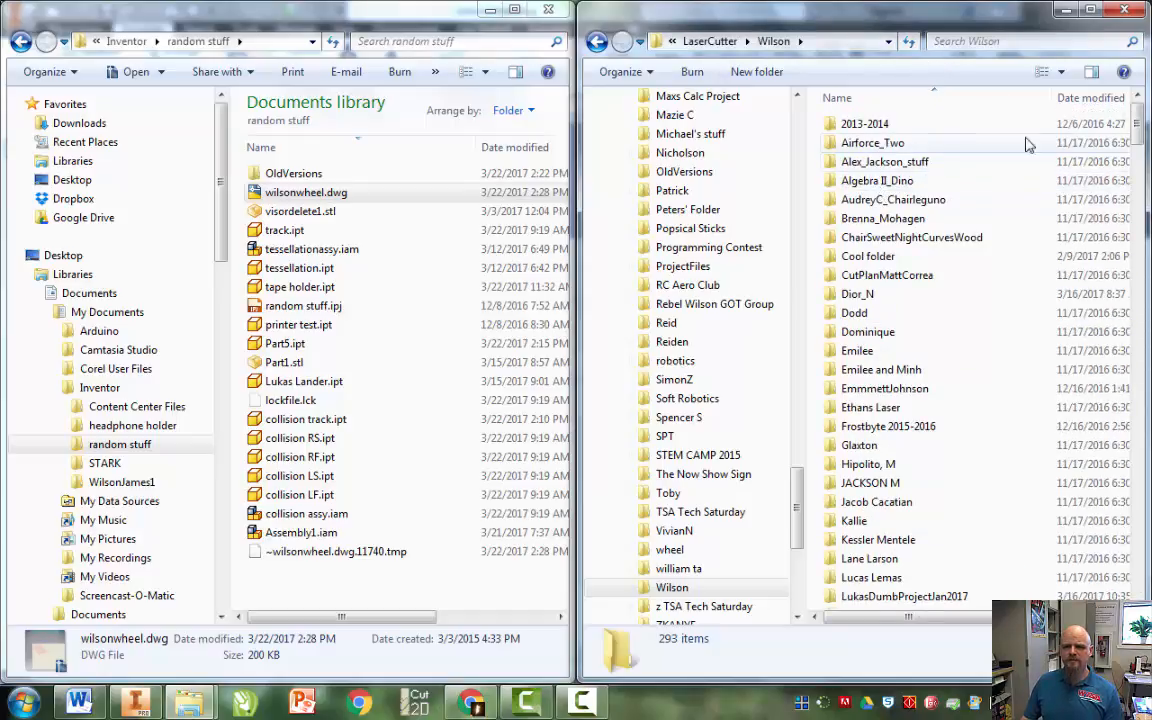
- Copy wilsonwheel.dwg from the random stuff folder into the open LaserCutter subfolder
{"action": "mouse_move", "coordinate": [1140, 121]}
{"action": "left_mouse_down"}
{"action": "mouse_move", "coordinate": [1140, 570]}
{"action": "mouse_move", "coordinate": [1140, 120]}
{"action": "left_mouse_up"}
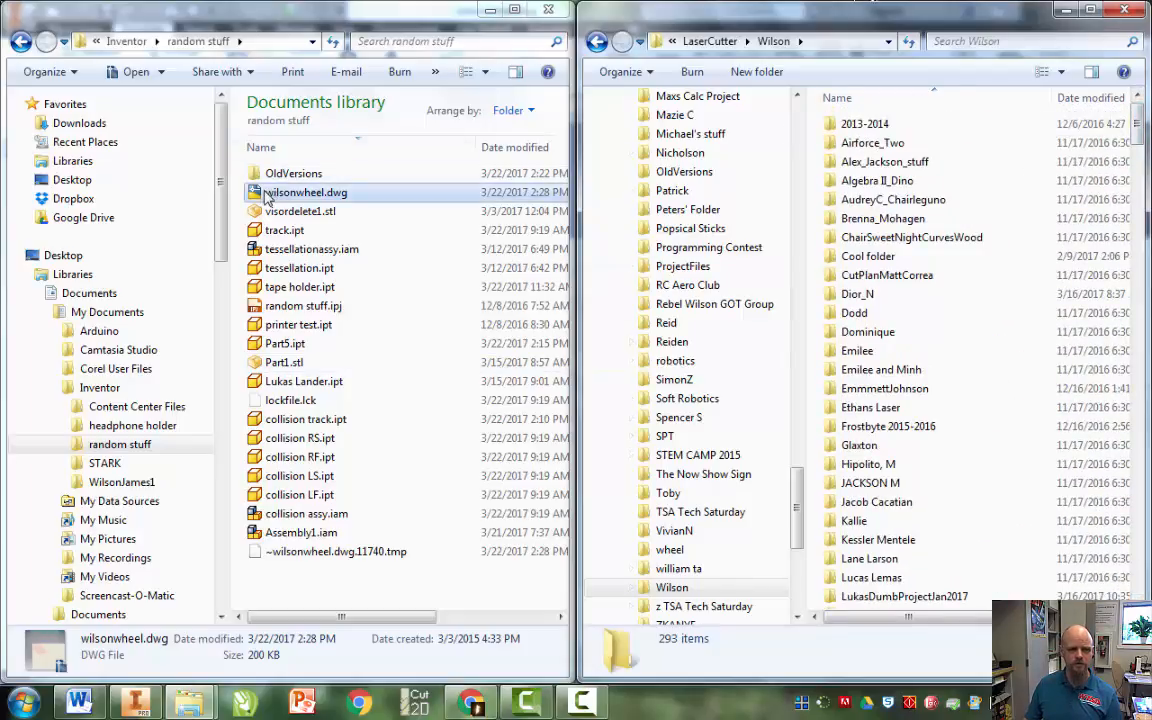
{"action": "left_click_drag", "start_coordinate": [262, 190], "coordinate": [310, 175]}
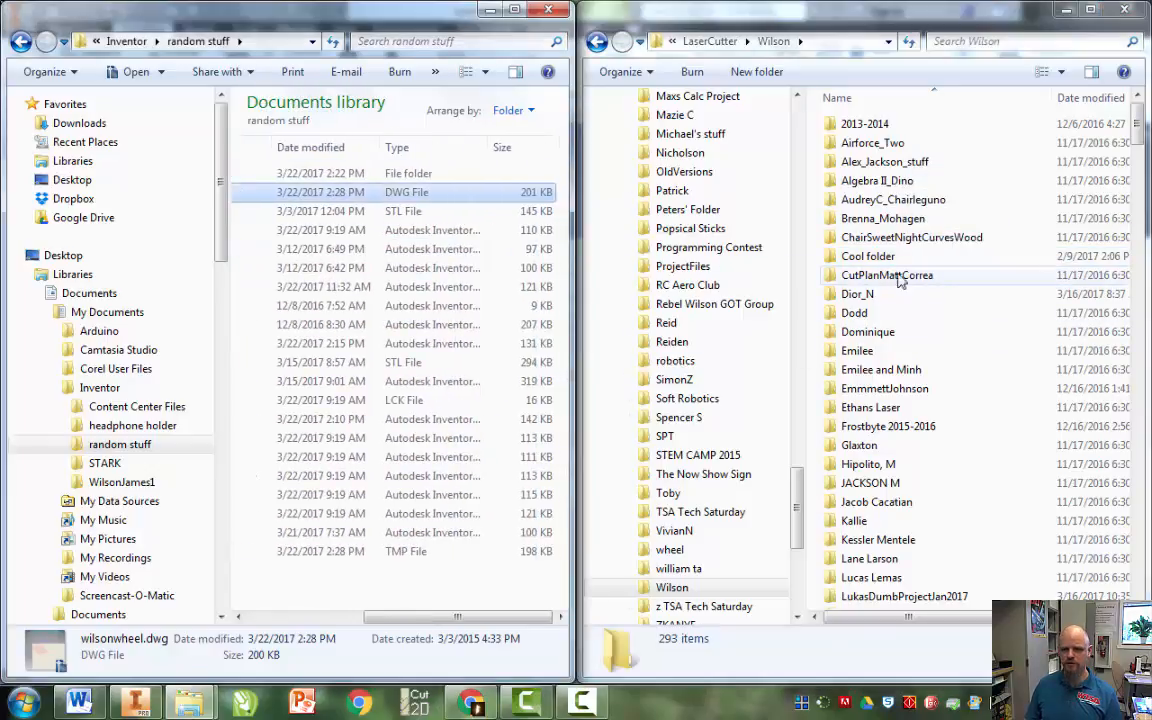
{"action": "left_click_drag", "start_coordinate": [1136, 135], "coordinate": [1137, 378]}
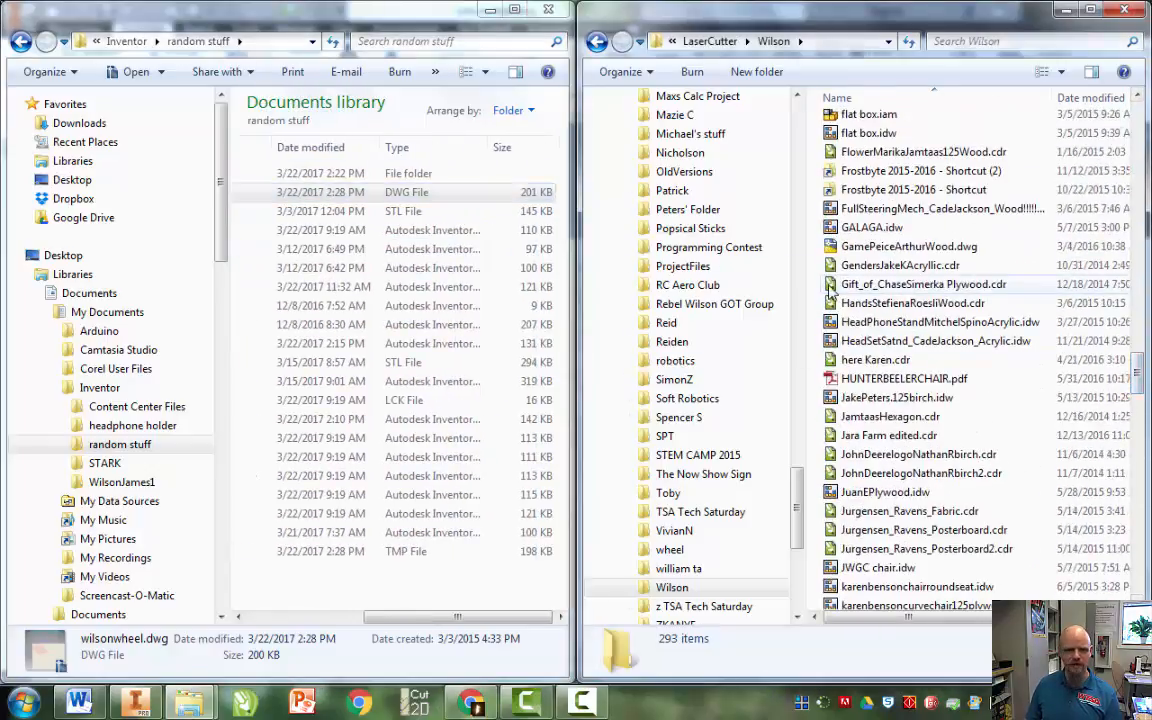
{"action": "left_click_drag", "start_coordinate": [462, 617], "coordinate": [325, 617]}
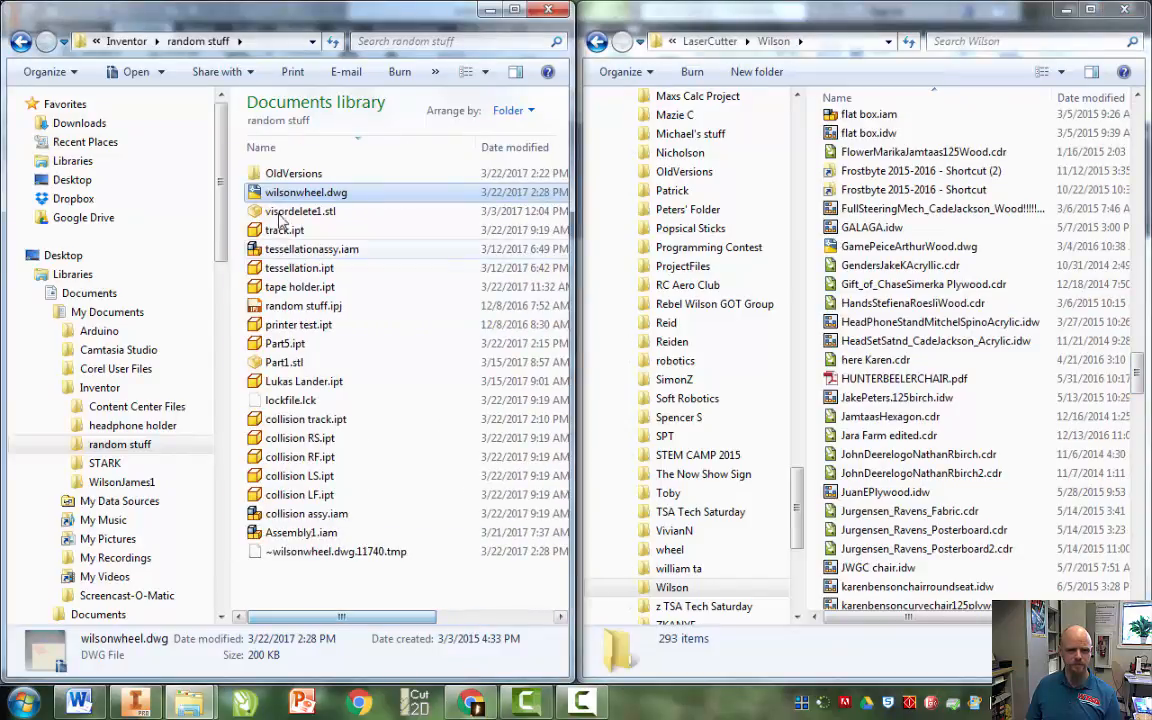
{"action": "left_click_drag", "start_coordinate": [281, 197], "coordinate": [1023, 392]}
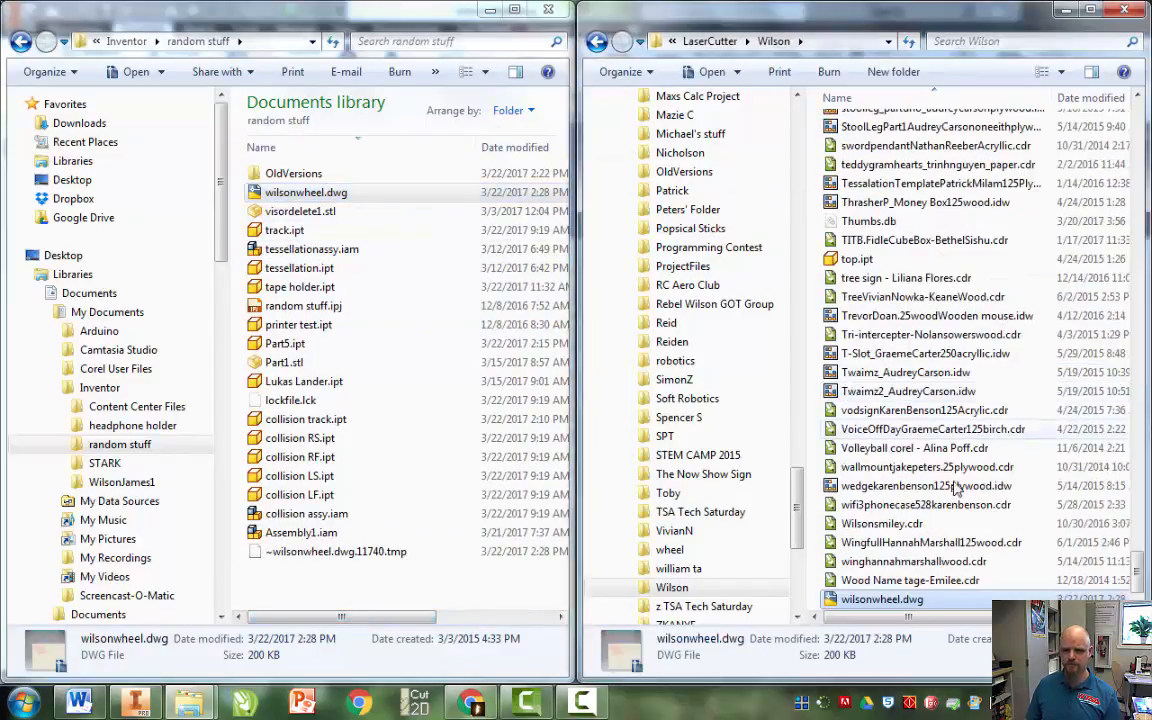